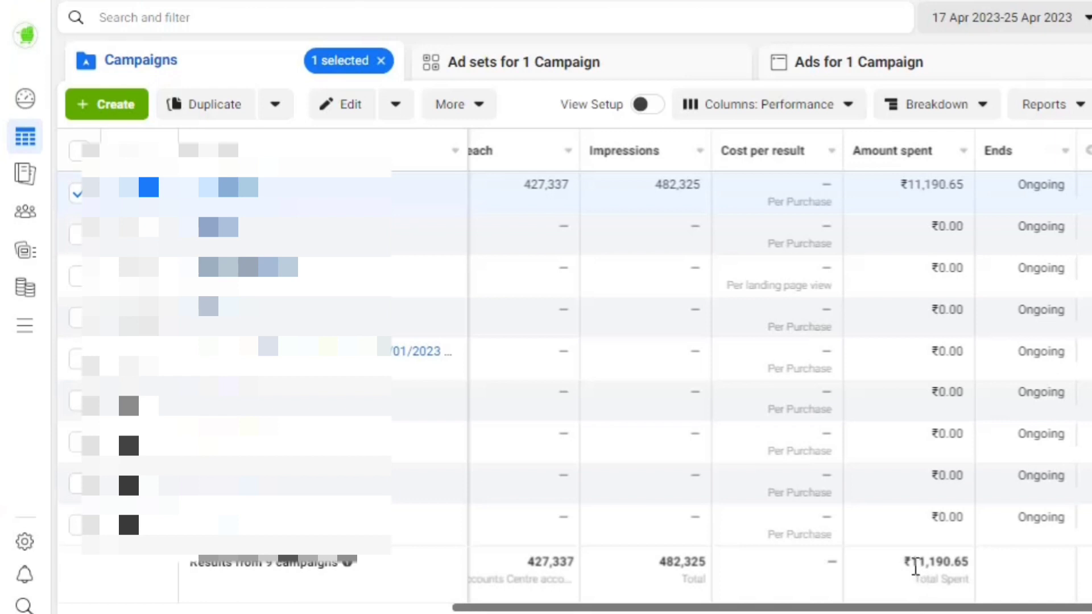
Check the campaign's total Amount spent and scroll across the table to review Results
{"action": "left_click_drag", "start_coordinate": [910, 564], "coordinate": [978, 575]}
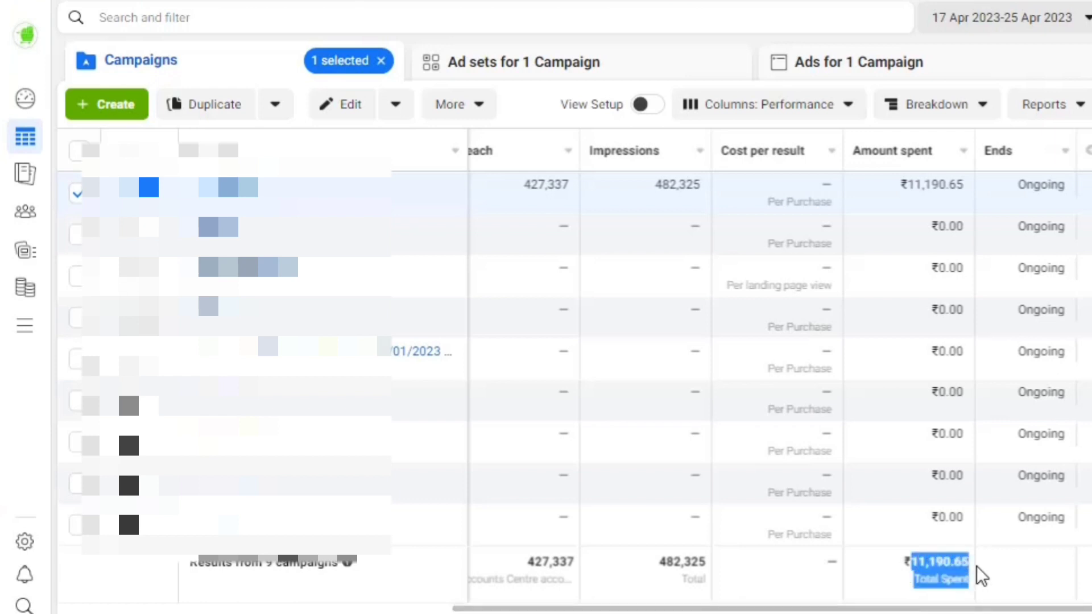
{"action": "left_click", "coordinate": [899, 598]}
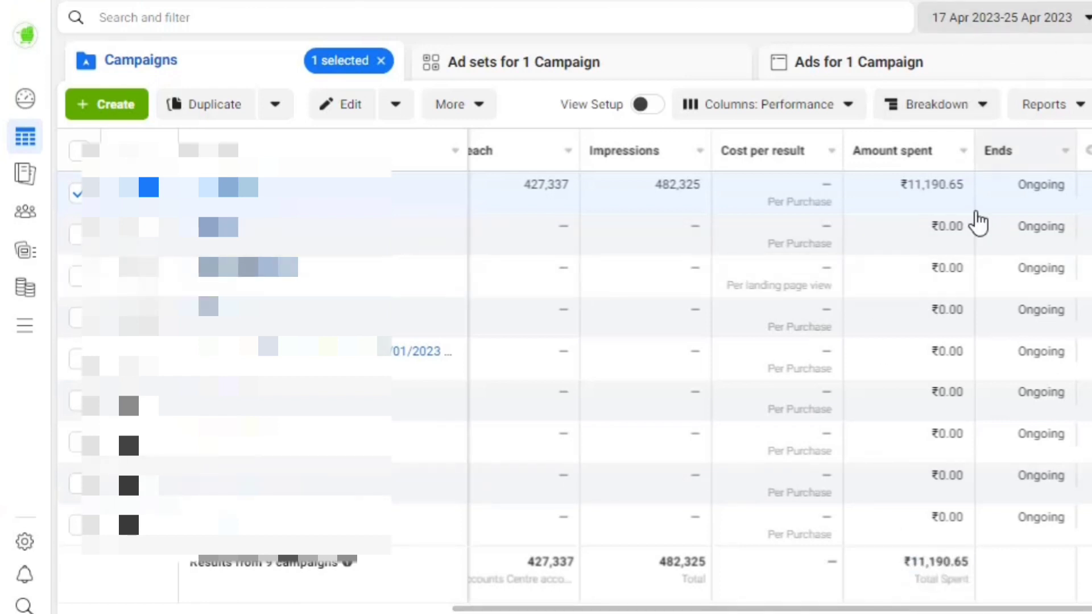
{"action": "left_click_drag", "start_coordinate": [853, 607], "coordinate": [724, 611]}
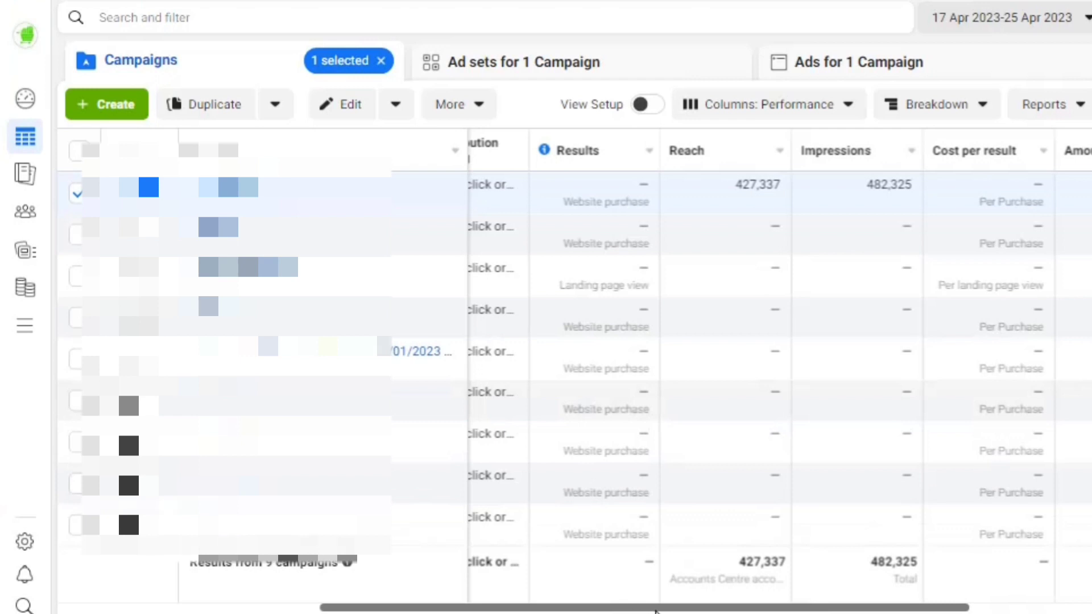
{"action": "left_click_drag", "start_coordinate": [655, 611], "coordinate": [776, 610]}
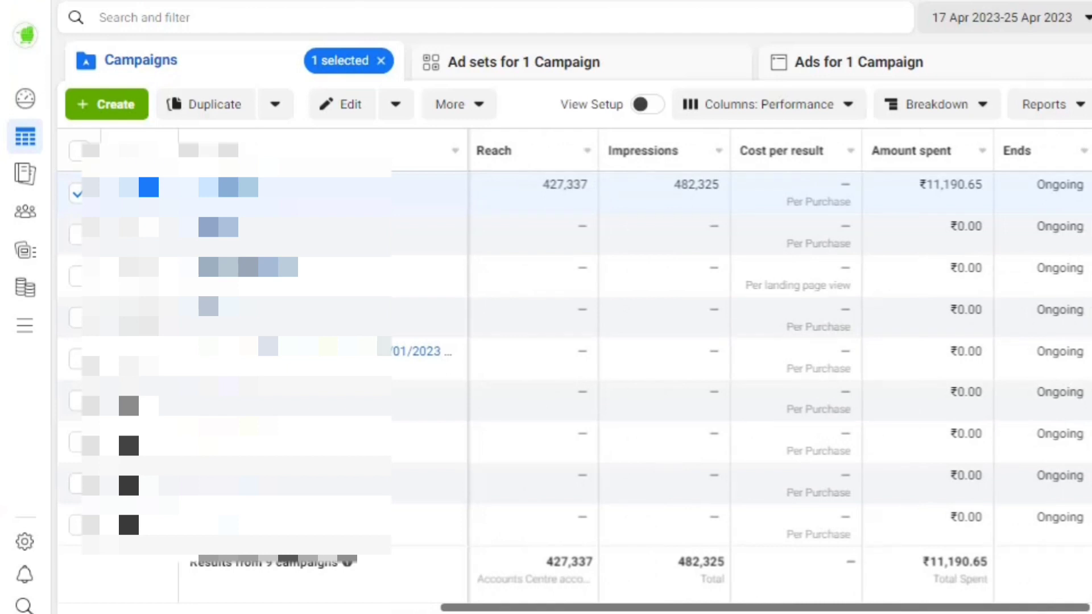
{"action": "left_click_drag", "start_coordinate": [744, 611], "coordinate": [664, 610]}
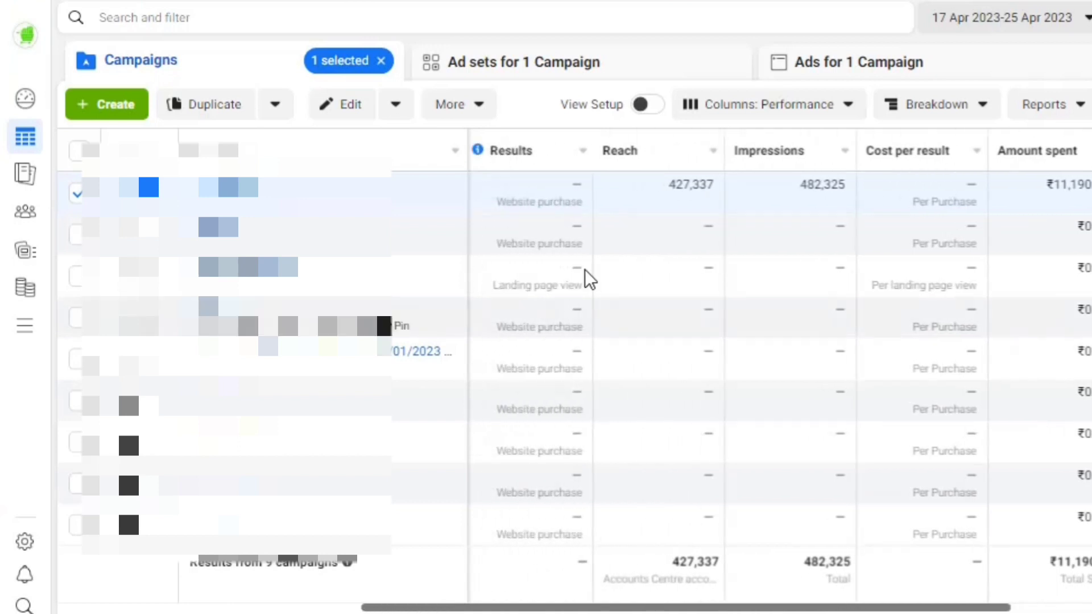
{"action": "left_click_drag", "start_coordinate": [592, 611], "coordinate": [683, 610]}
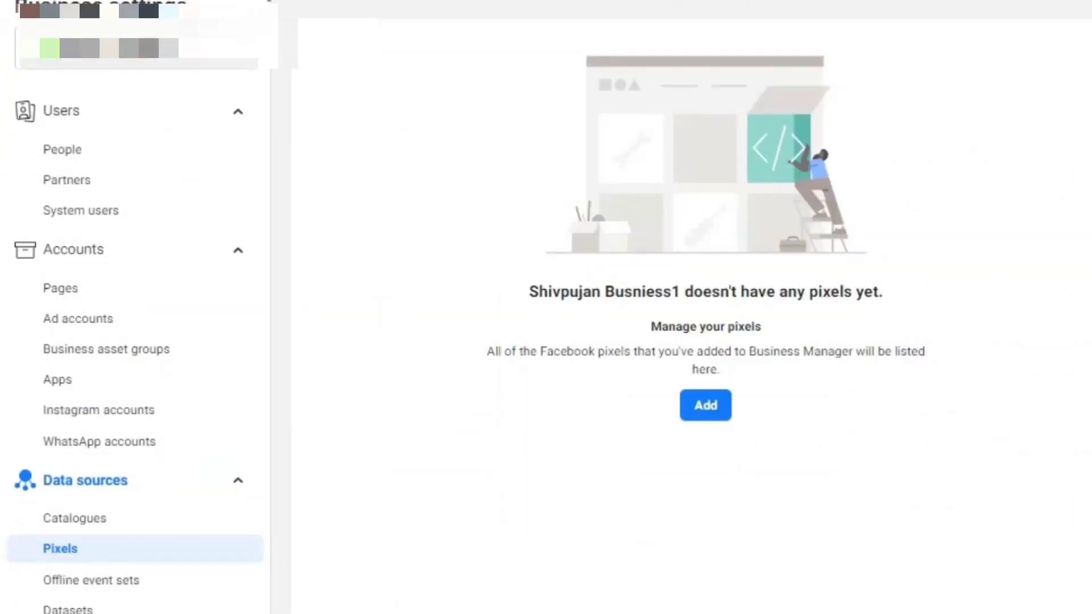
Under Data sources, add a new pixel, replace its default name with demo1 and create it
{"action": "left_click", "coordinate": [775, 551]}
{"action": "left_click", "coordinate": [66, 494]}
{"action": "left_click", "coordinate": [66, 494]}
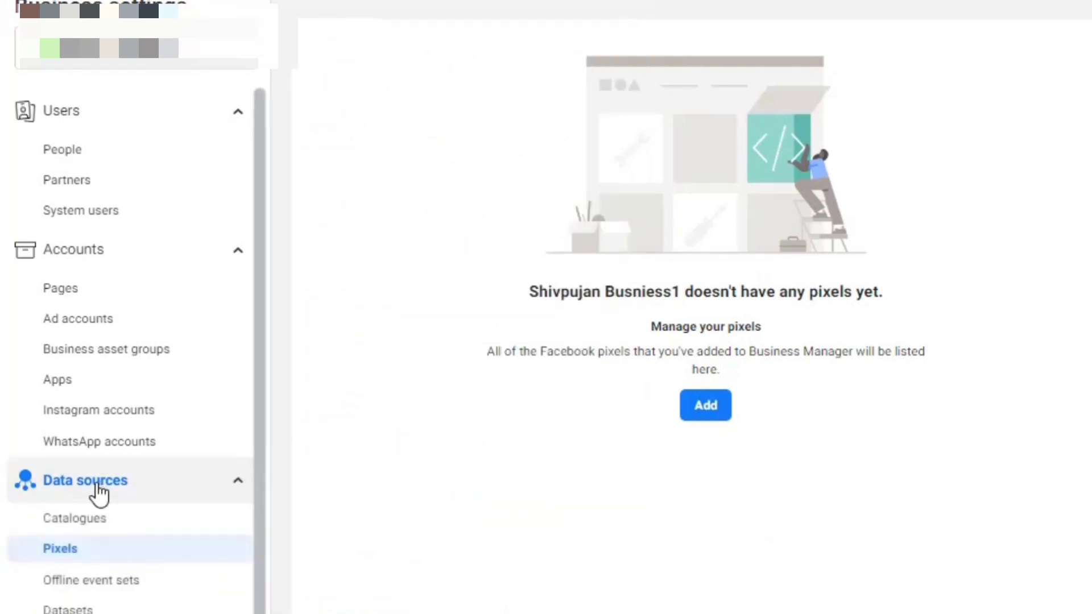
{"action": "left_click", "coordinate": [707, 416]}
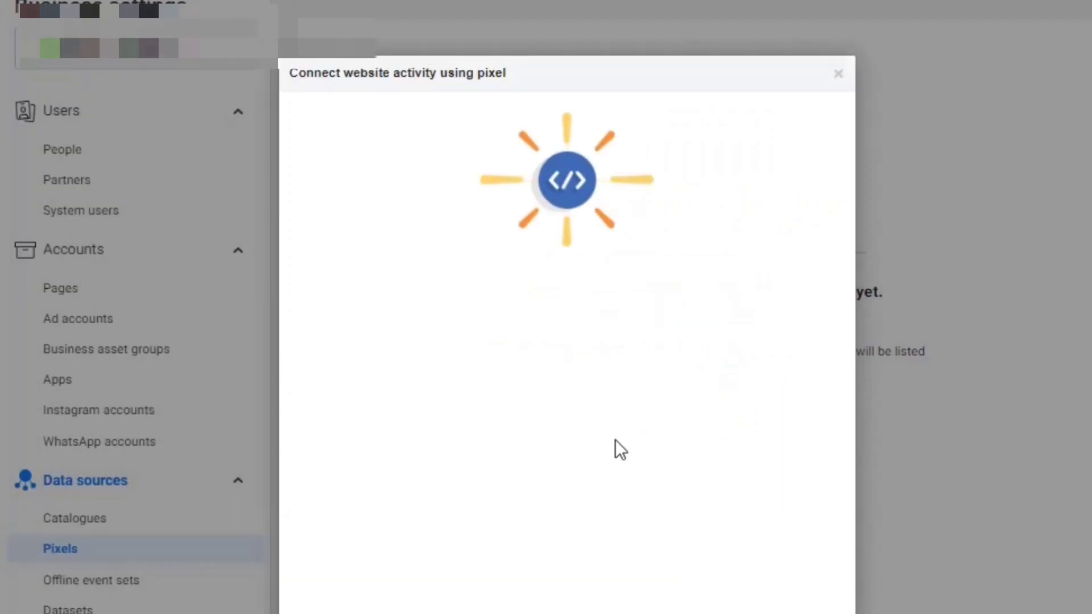
{"action": "triple_click", "coordinate": [521, 418]}
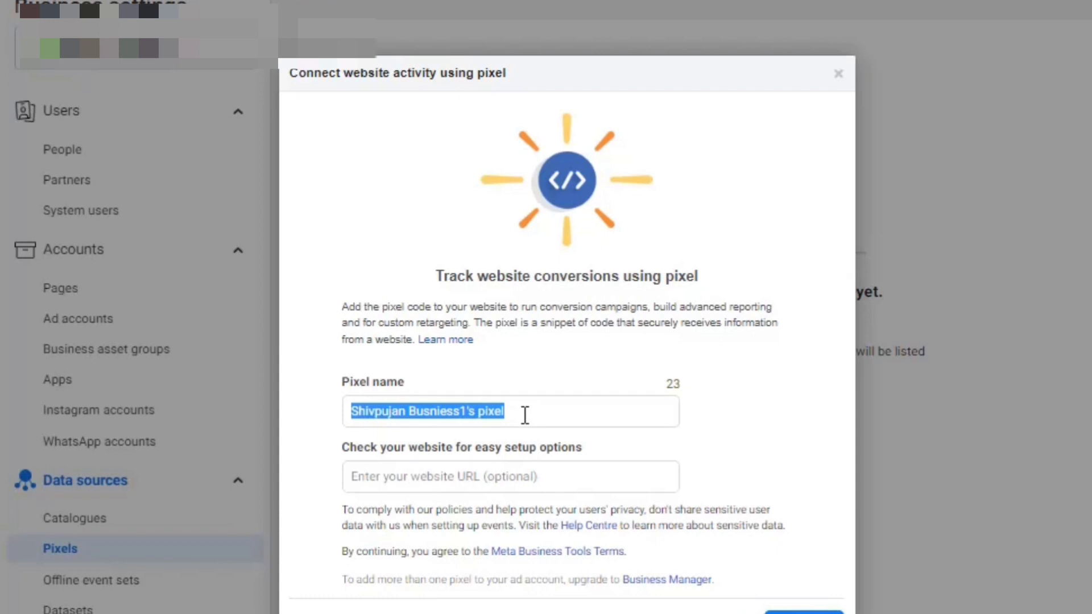
{"action": "key", "text": "BackSpace"}
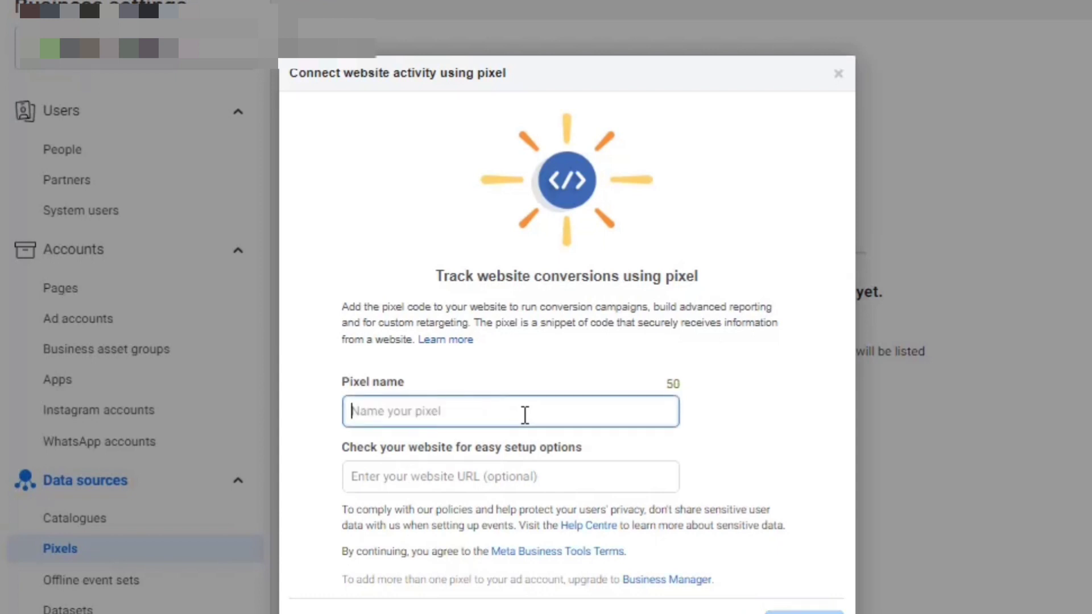
{"action": "type", "text": "dem"}
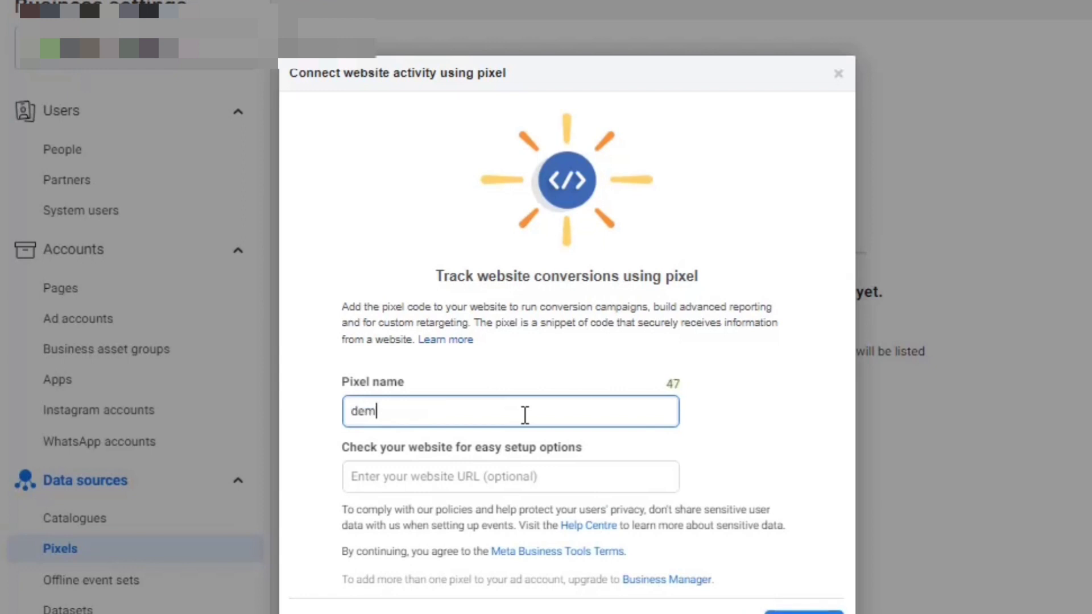
{"action": "type", "text": "o1"}
{"action": "left_click", "coordinate": [804, 612]}
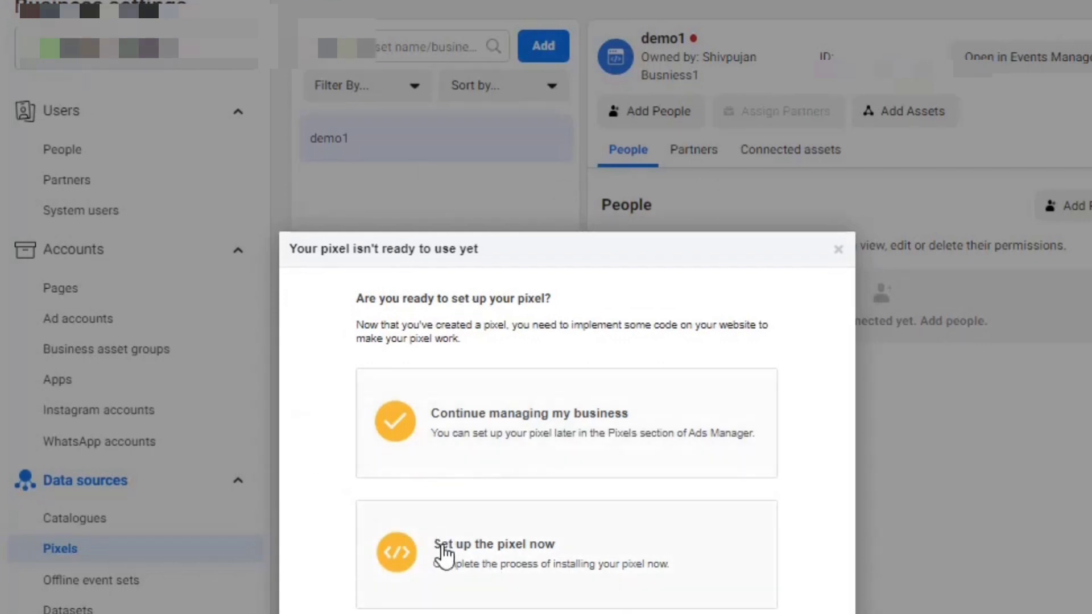
Set up demo1 now by manually adding code to the website, and copy its base code
{"action": "left_click", "coordinate": [519, 544]}
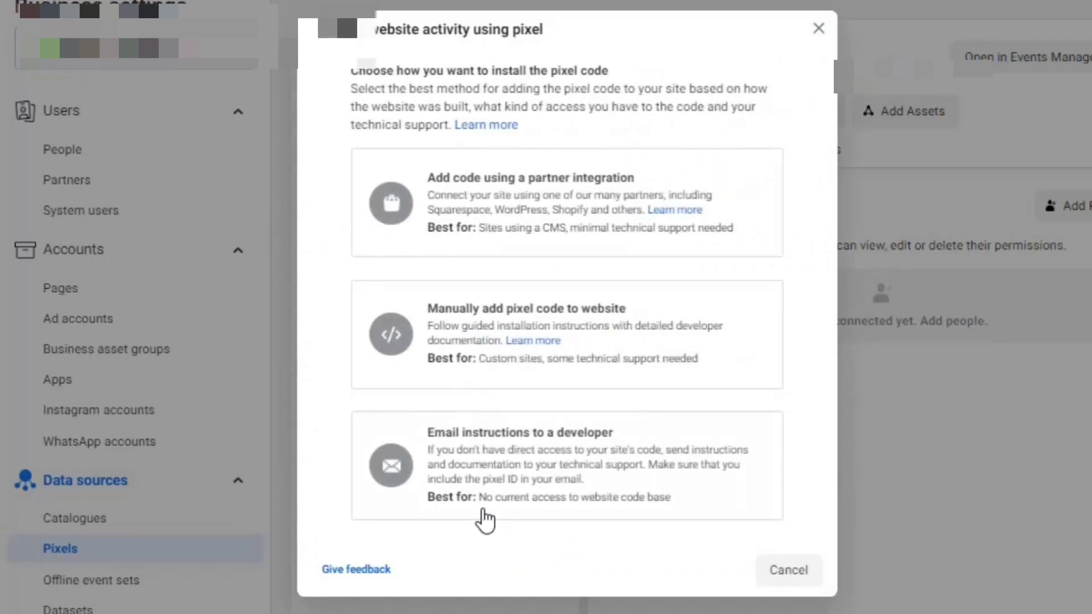
{"action": "left_click", "coordinate": [475, 328]}
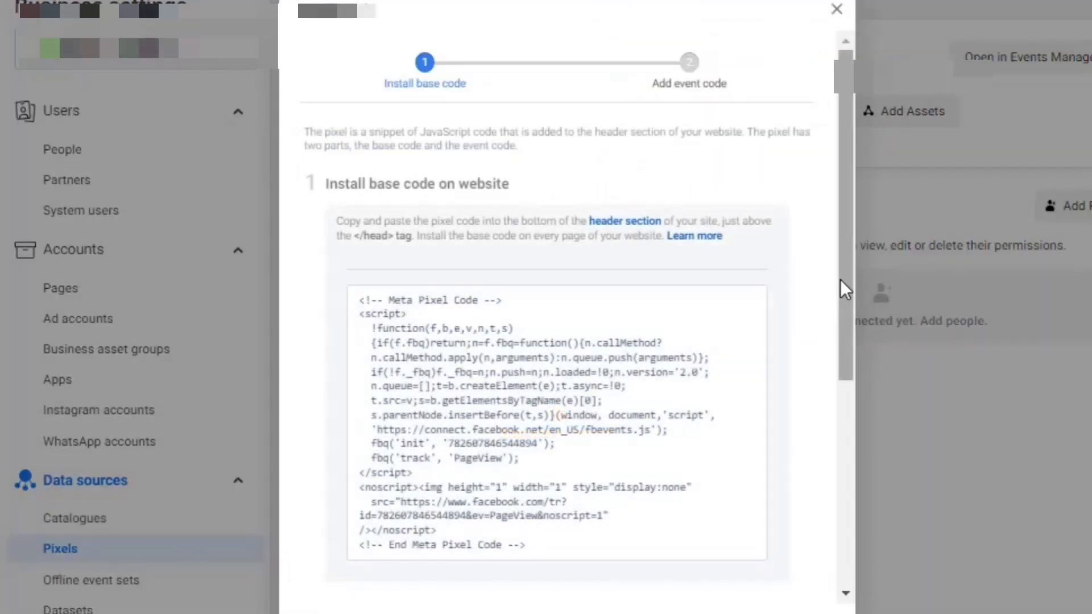
{"action": "left_click_drag", "start_coordinate": [841, 279], "coordinate": [828, 492]}
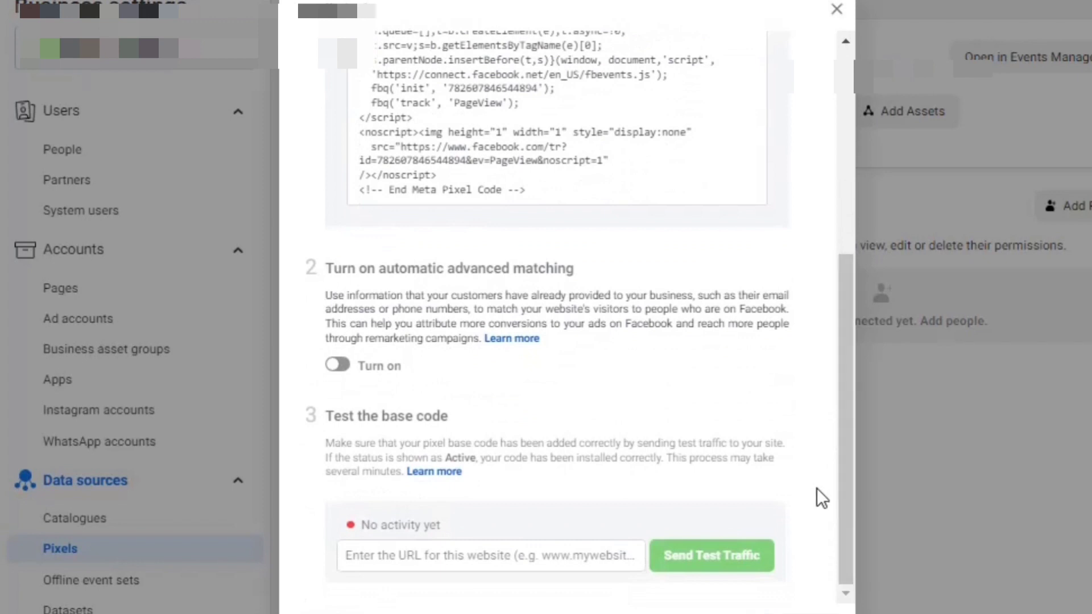
{"action": "left_click", "coordinate": [494, 151]}
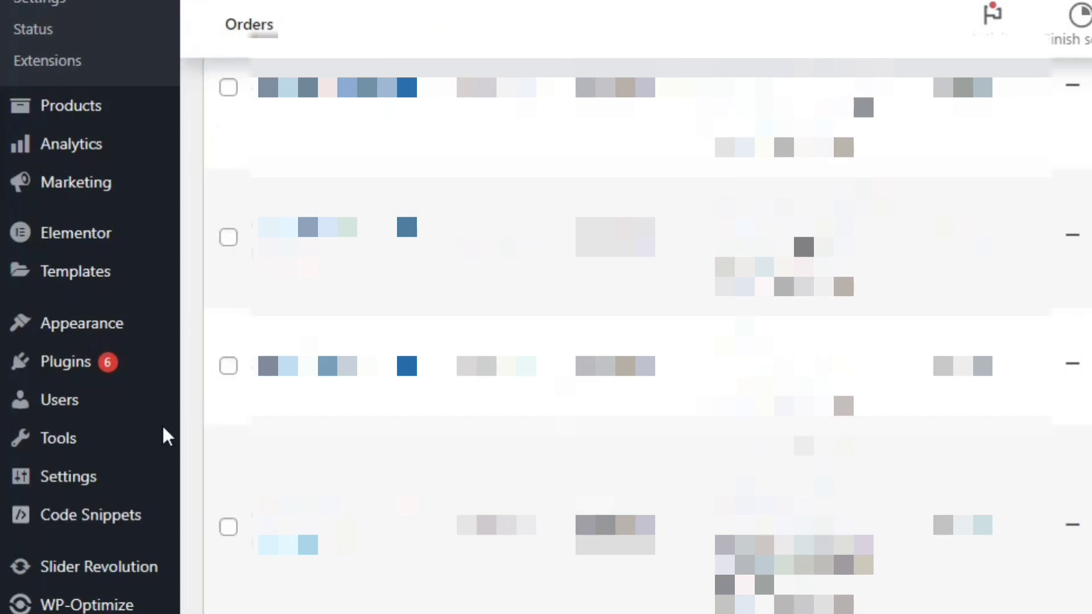
Switch the Theme File Editor to the Razzi parent theme and open Theme Header (header.php)
{"action": "mouse_move", "coordinate": [17, 332]}
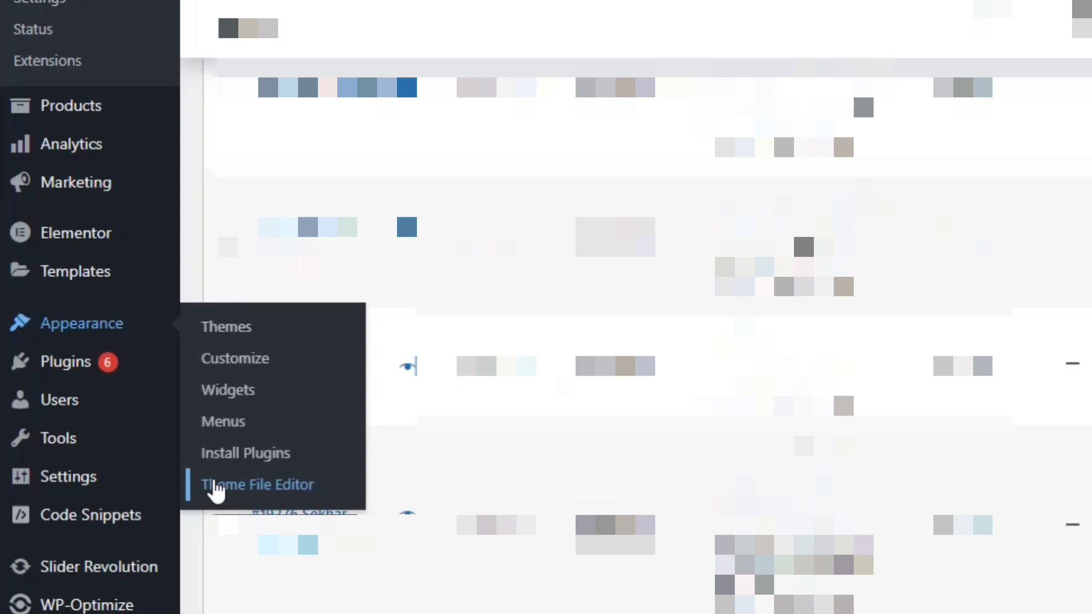
{"action": "left_click", "coordinate": [217, 490]}
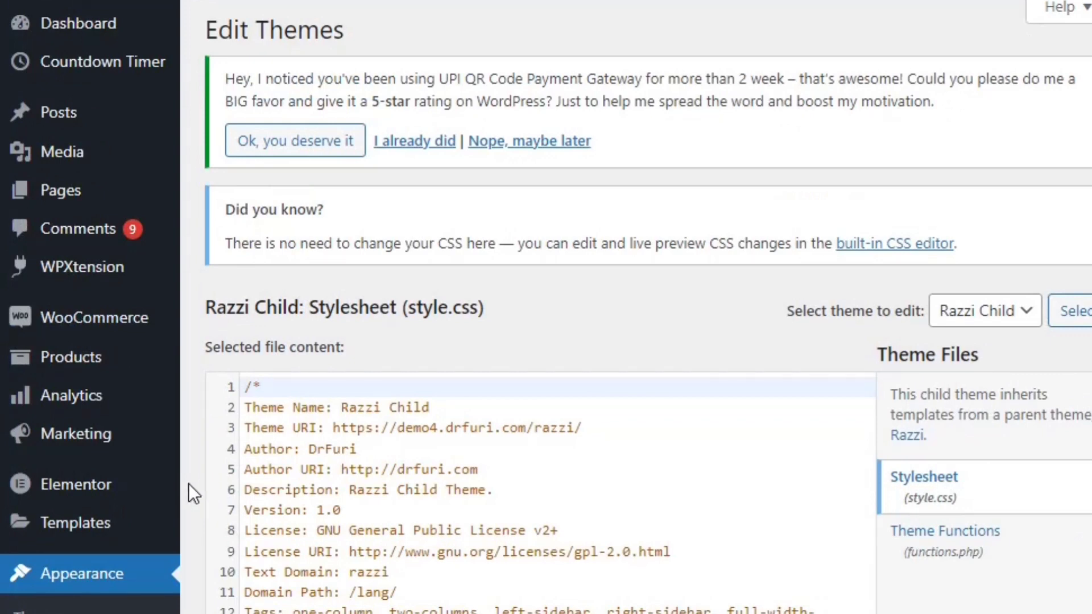
{"action": "left_click", "coordinate": [975, 327]}
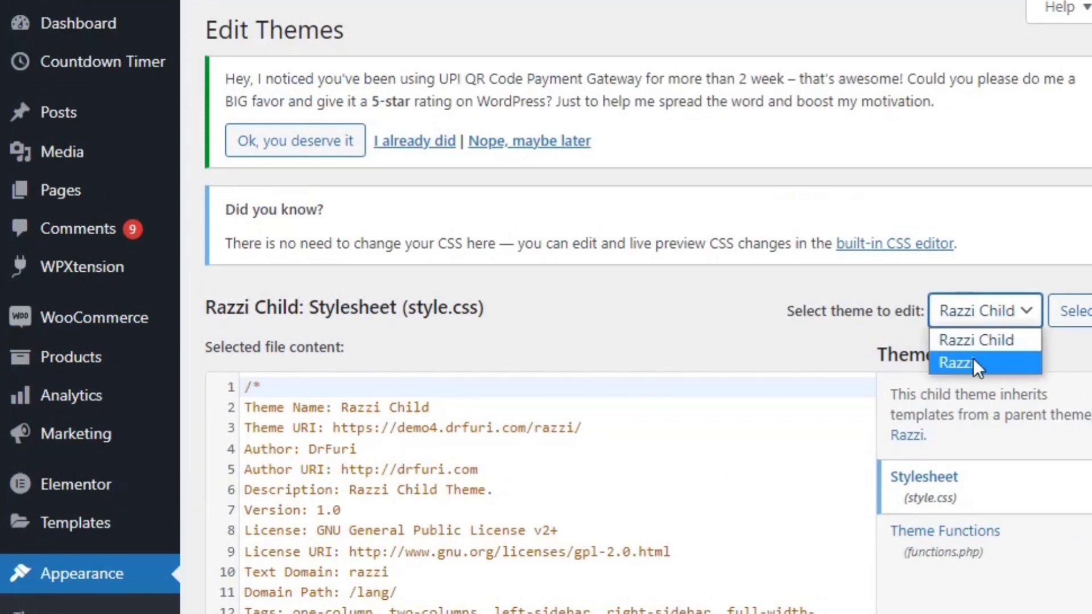
{"action": "left_click", "coordinate": [974, 361]}
{"action": "left_click", "coordinate": [1067, 329]}
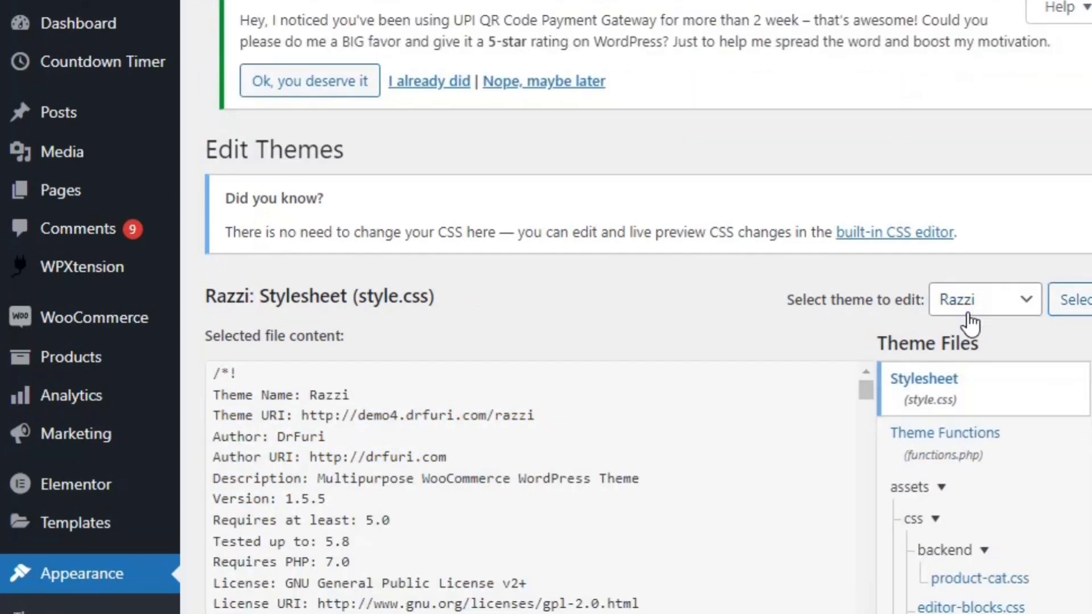
{"action": "scroll", "coordinate": [971, 324], "scroll_direction": "down", "scroll_amount": 5}
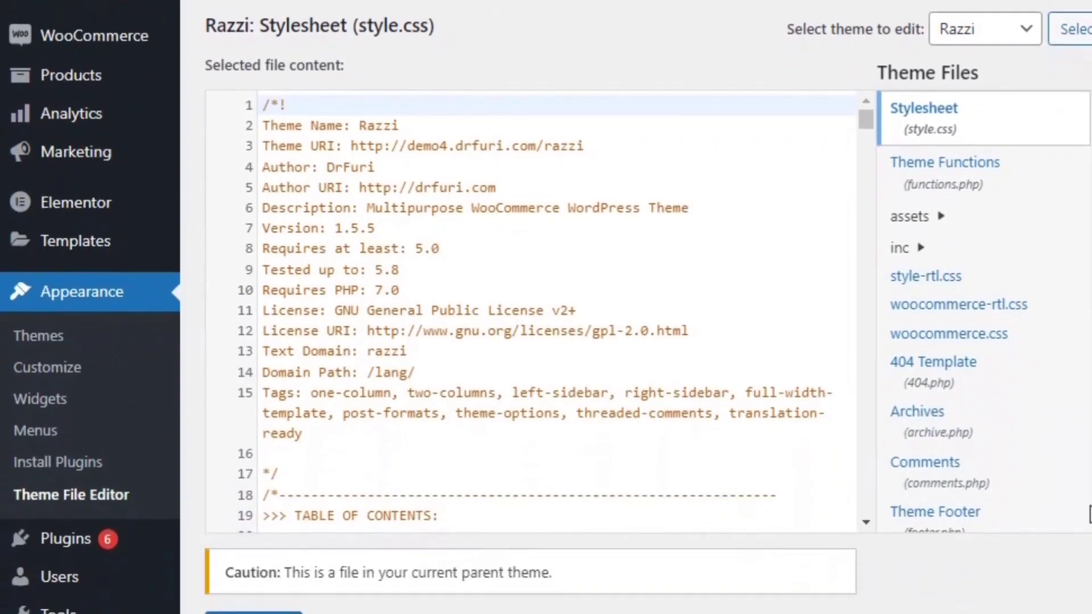
{"action": "scroll", "coordinate": [1069, 524], "scroll_direction": "down", "scroll_amount": 3}
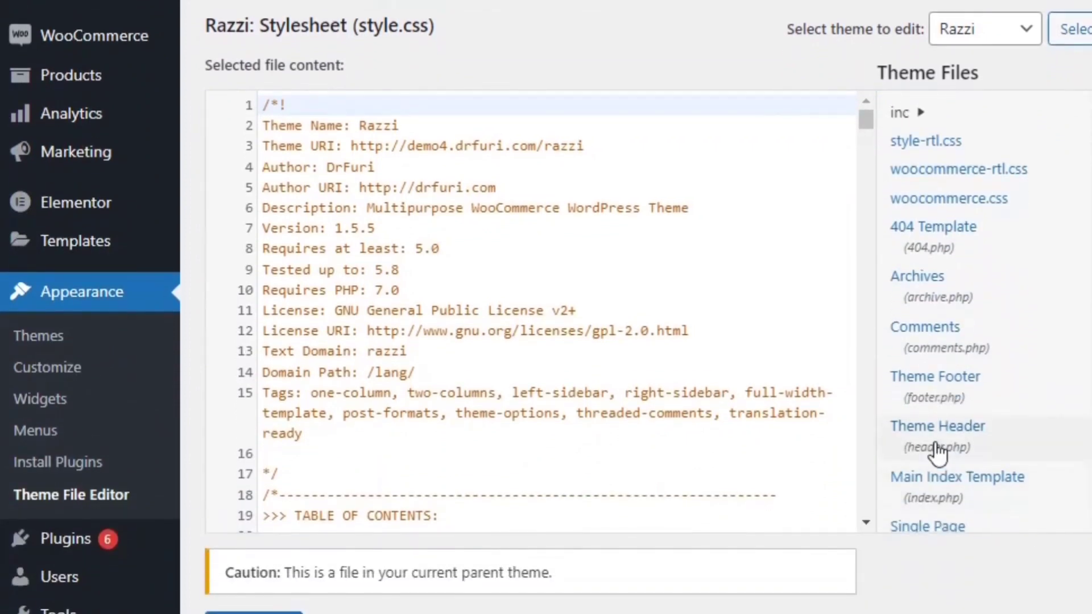
{"action": "left_click", "coordinate": [936, 452]}
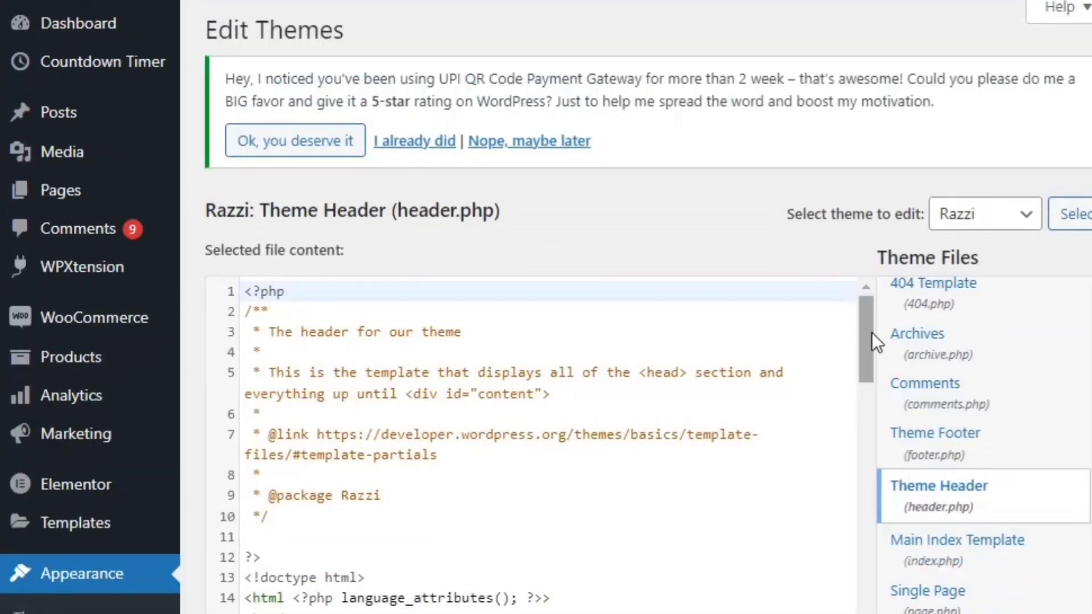
Paste the Meta Pixel base code on a new line after line 71 and update header.php
{"action": "left_click_drag", "start_coordinate": [866, 334], "coordinate": [869, 583]}
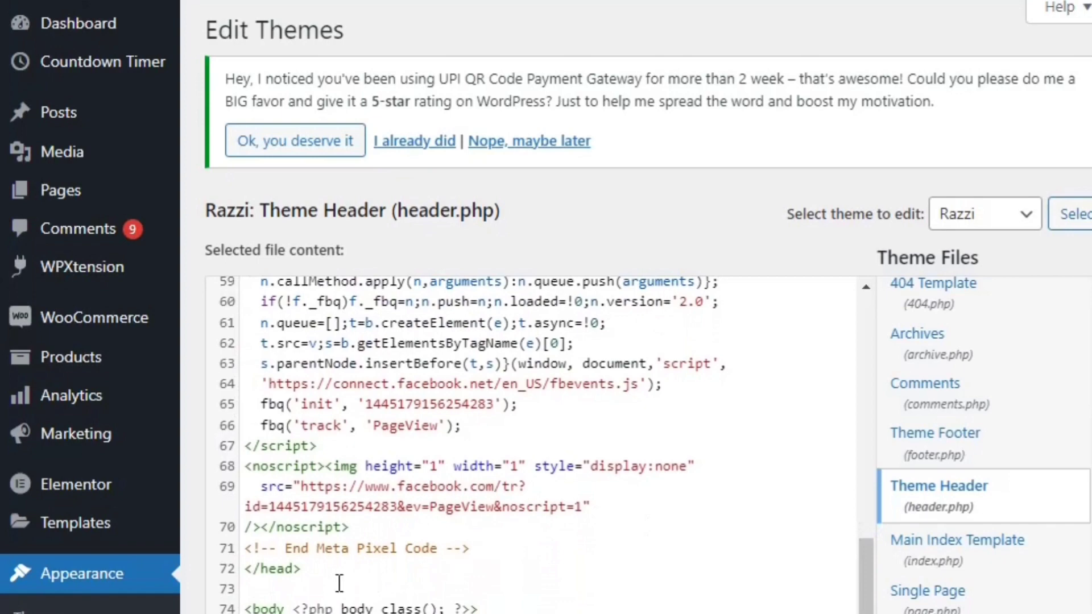
{"action": "left_click", "coordinate": [510, 551]}
{"action": "key", "text": "Return"}
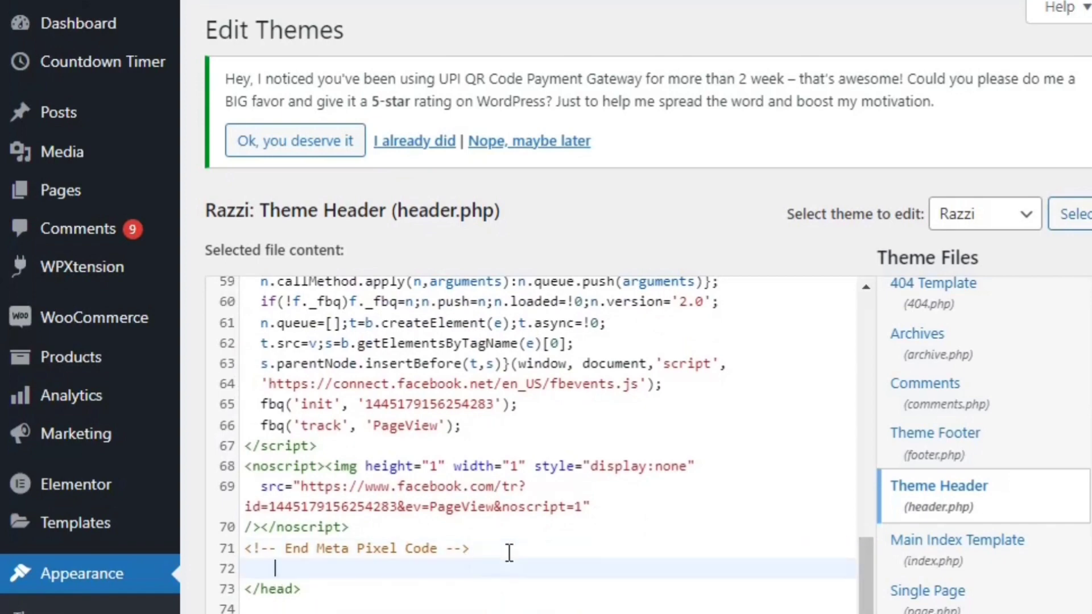
{"action": "key", "text": "ctrl+v"}
{"action": "scroll", "coordinate": [926, 541], "scroll_direction": "down", "scroll_amount": 6}
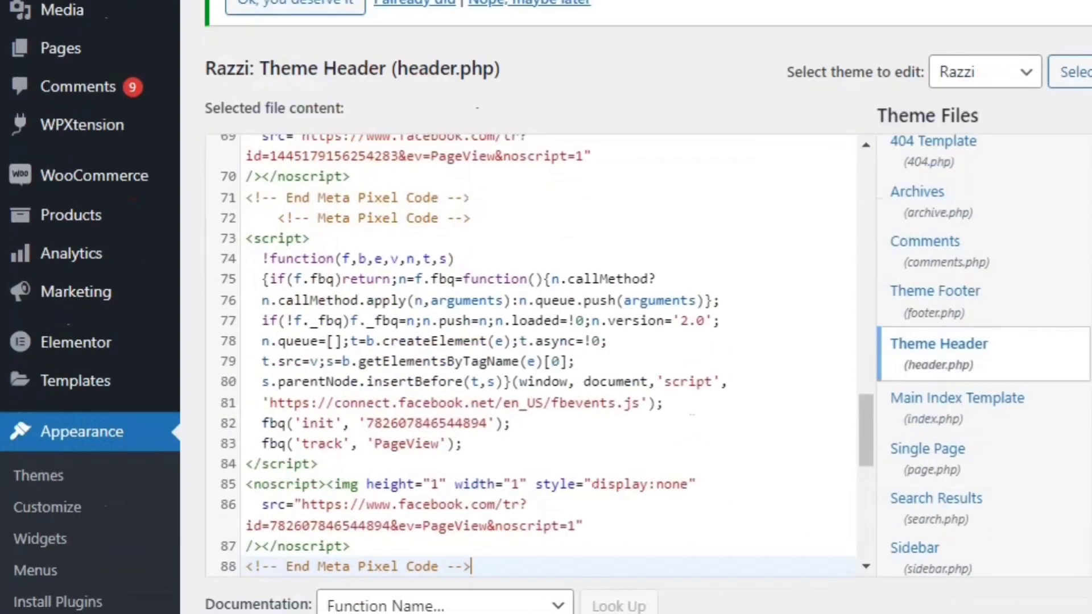
{"action": "left_click", "coordinate": [219, 427]}
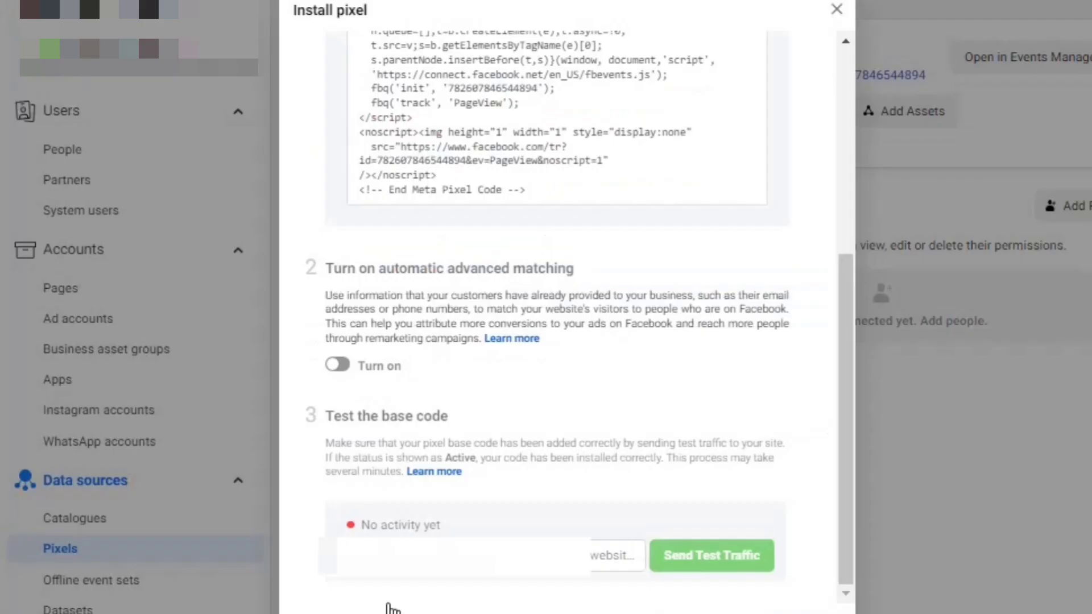
Enter the store's website URL and send test traffic to verify the base code
{"action": "left_click", "coordinate": [361, 562]}
{"action": "key", "text": "ctrl+v"}
{"action": "left_click", "coordinate": [663, 571]}
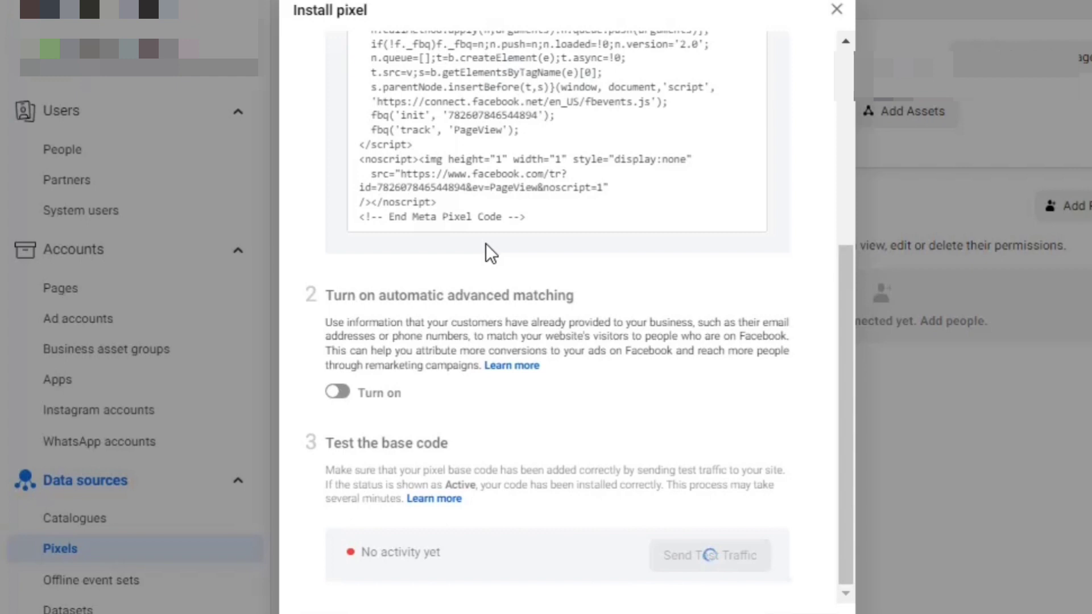
Toggle automatic advanced matching on and back off, leaving it disabled, and continue
{"action": "left_click", "coordinate": [338, 397]}
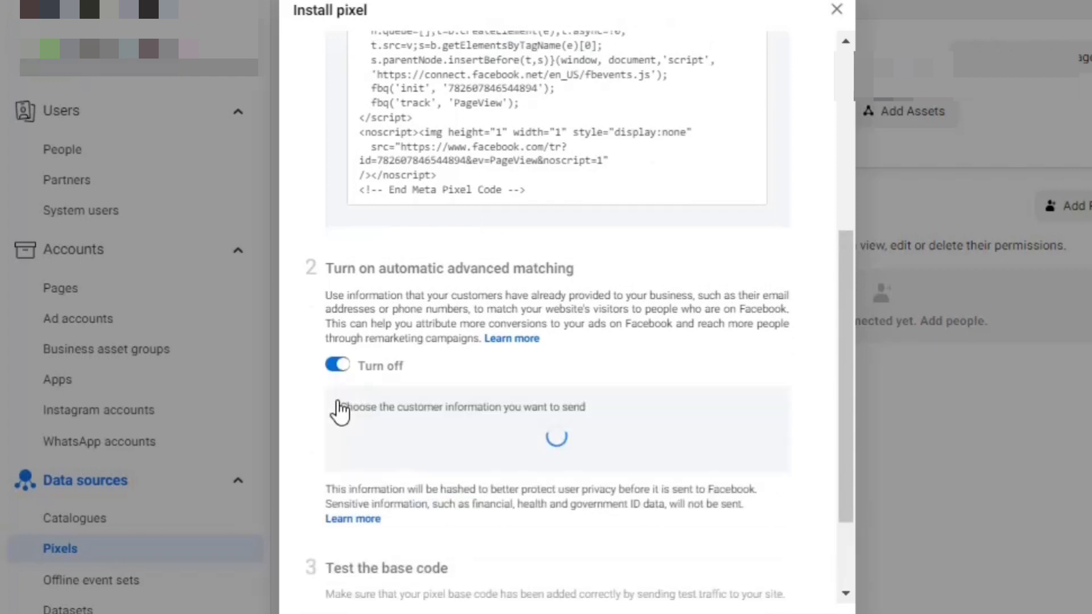
{"action": "left_click", "coordinate": [339, 369]}
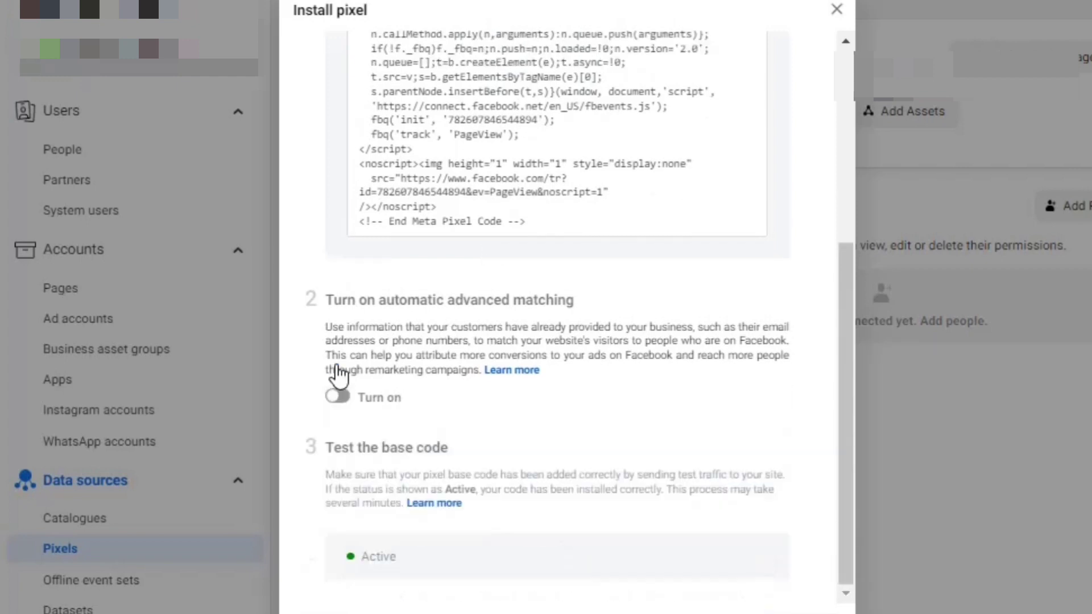
{"action": "left_click", "coordinate": [338, 397]}
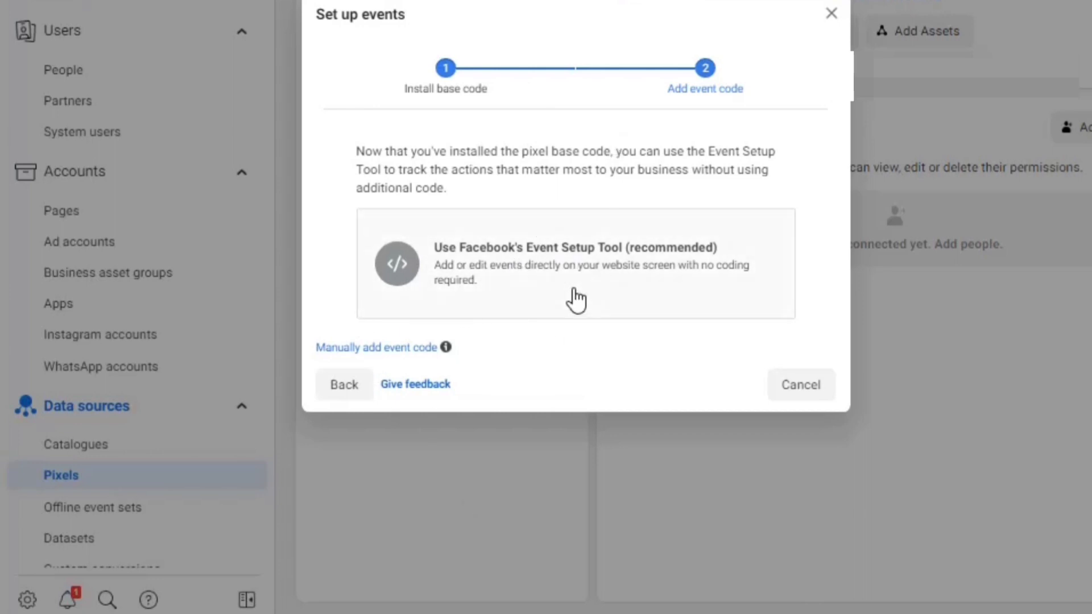
Choose Facebook's Event Setup Tool and open the store website in it
{"action": "left_click", "coordinate": [500, 263]}
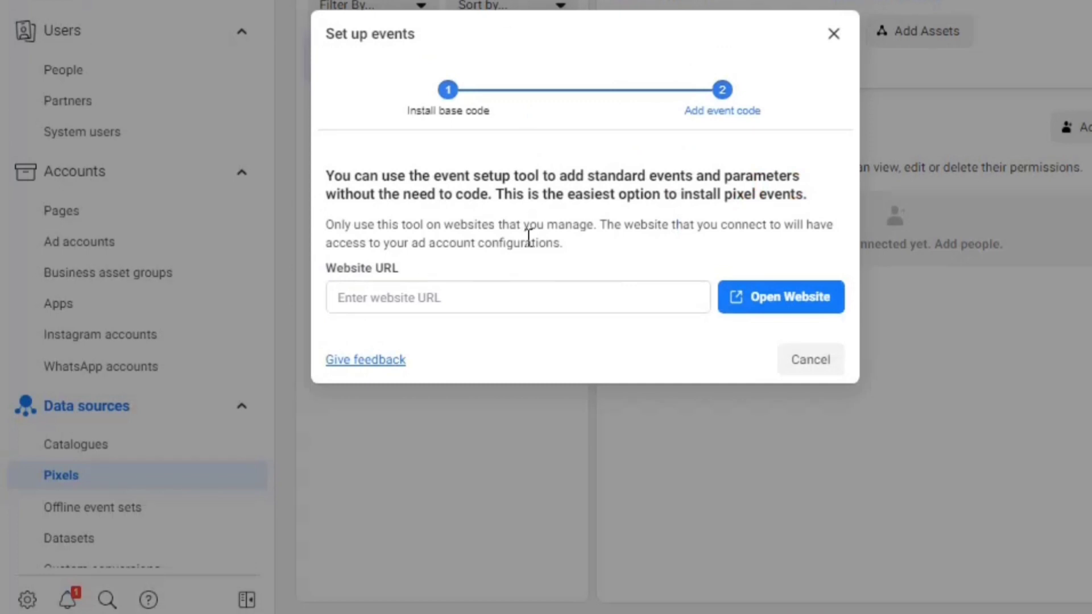
{"action": "left_click", "coordinate": [490, 288]}
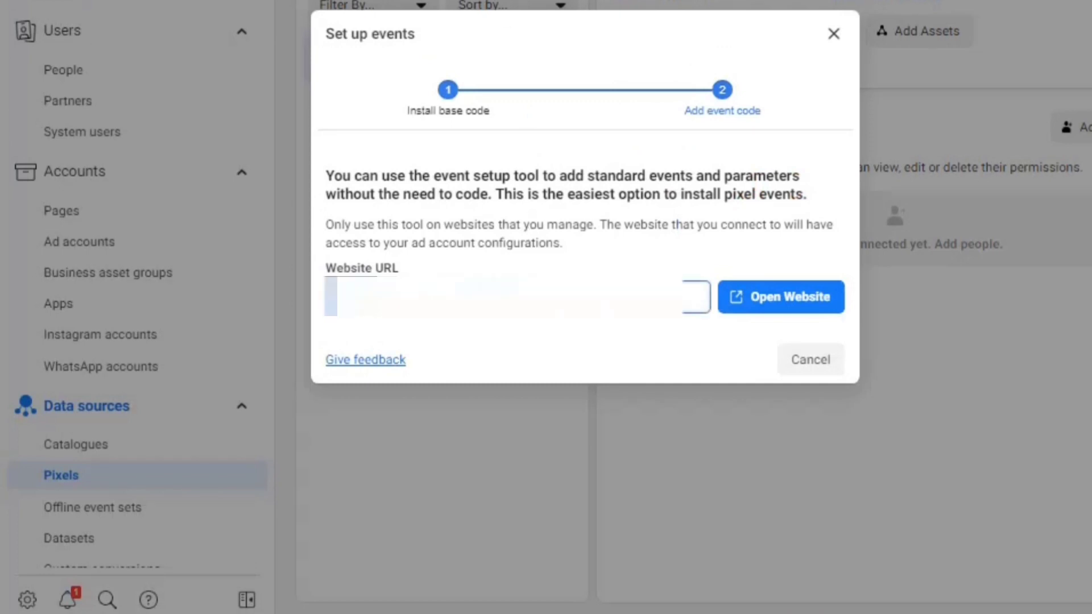
{"action": "left_click", "coordinate": [754, 309]}
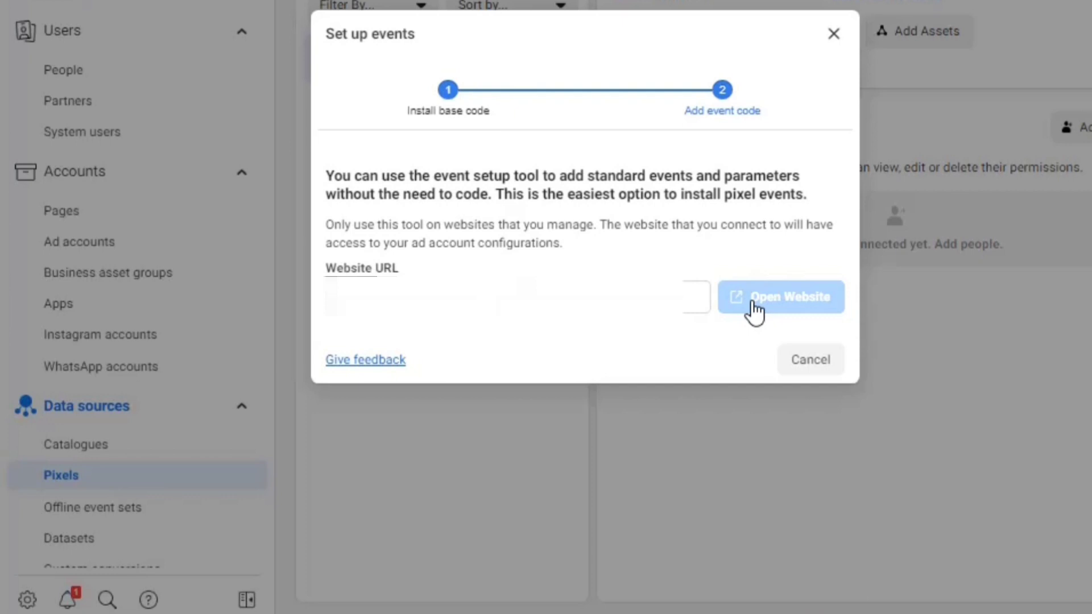
{"action": "left_click", "coordinate": [755, 310]}
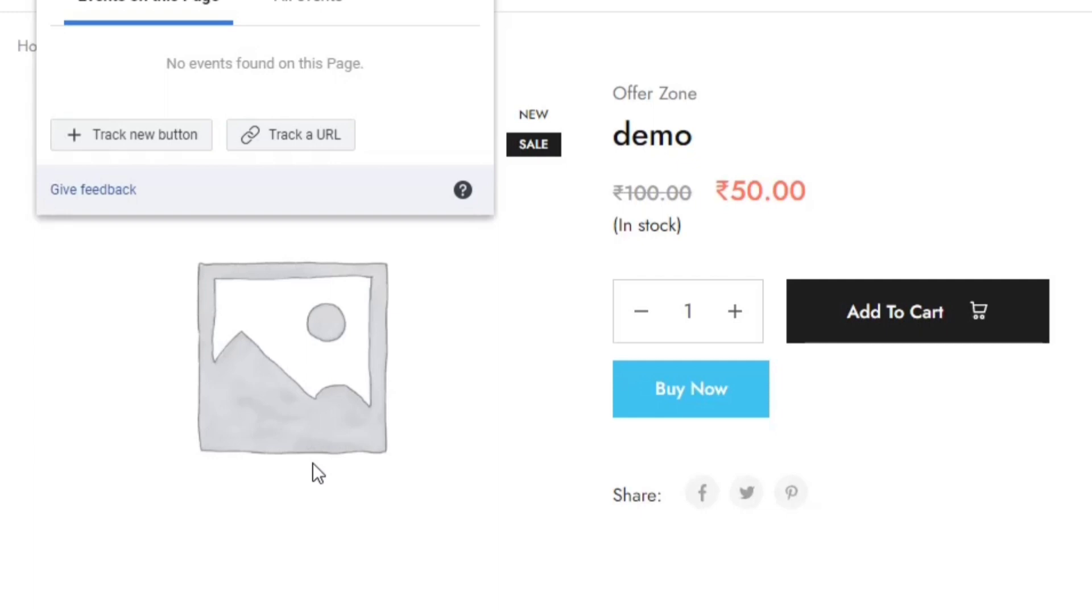
Try Track new button, then start a Track a URL event using 'URL contains'
{"action": "left_click", "coordinate": [143, 136]}
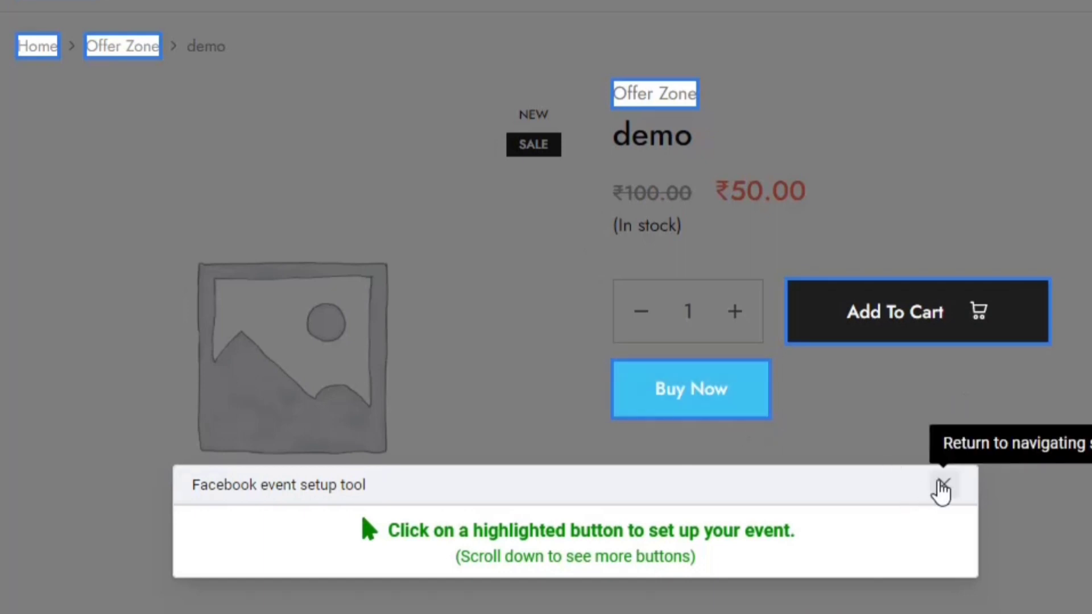
{"action": "left_click", "coordinate": [942, 487]}
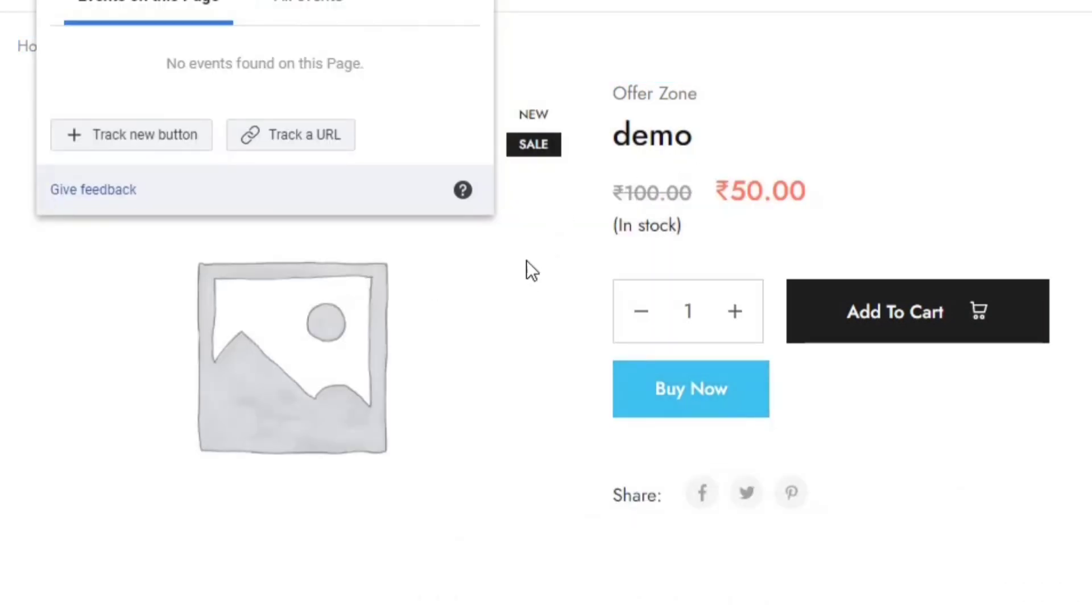
{"action": "left_click", "coordinate": [313, 133]}
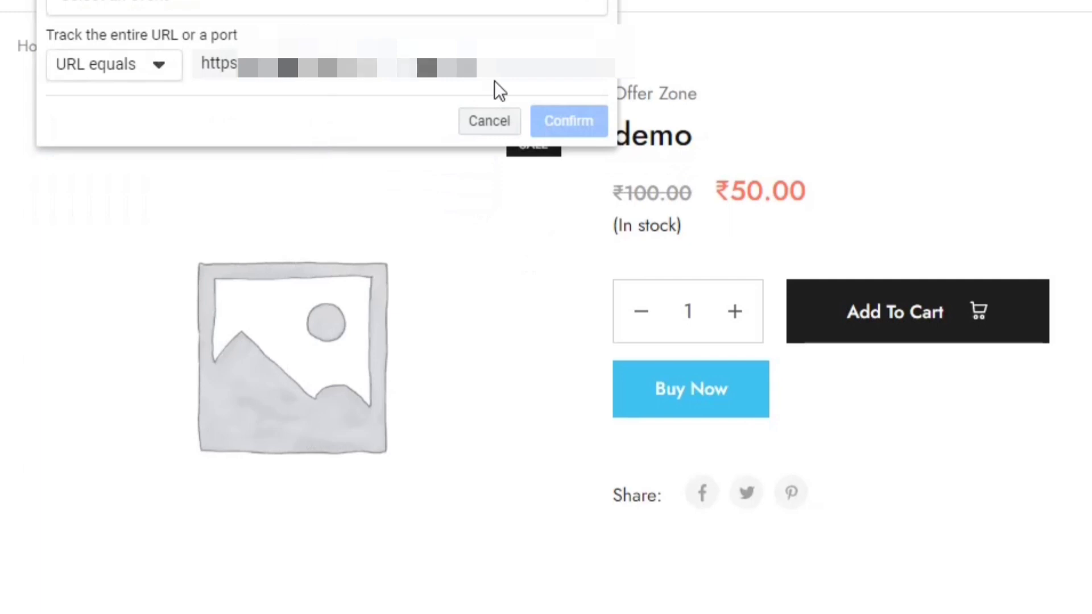
{"action": "left_click", "coordinate": [152, 69]}
{"action": "left_click", "coordinate": [121, 146]}
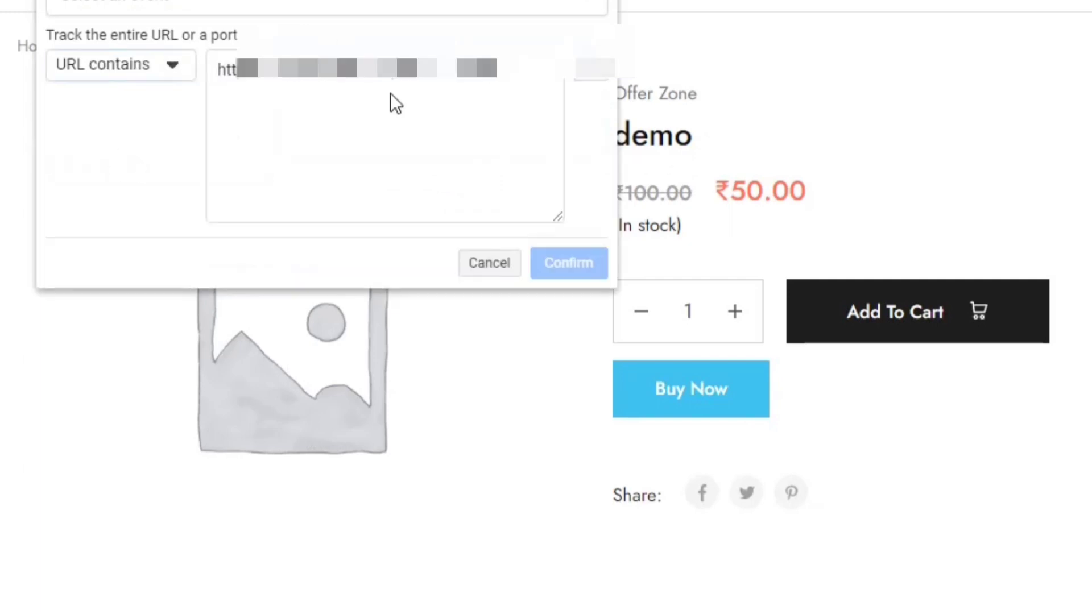
Clear the mistyped 'thanky-you' URL text, cancel URL tracking, and Buy Now the demo product
{"action": "left_click", "coordinate": [511, 77]}
{"action": "key", "text": "ctrl+a"}
{"action": "type", "text": "th"}
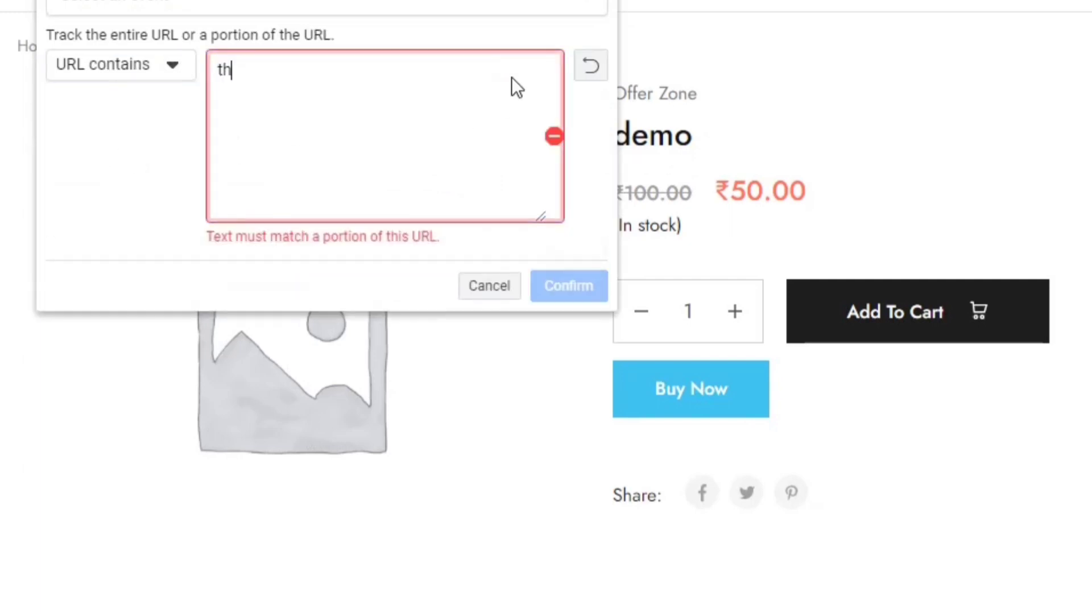
{"action": "type", "text": "anky-you"}
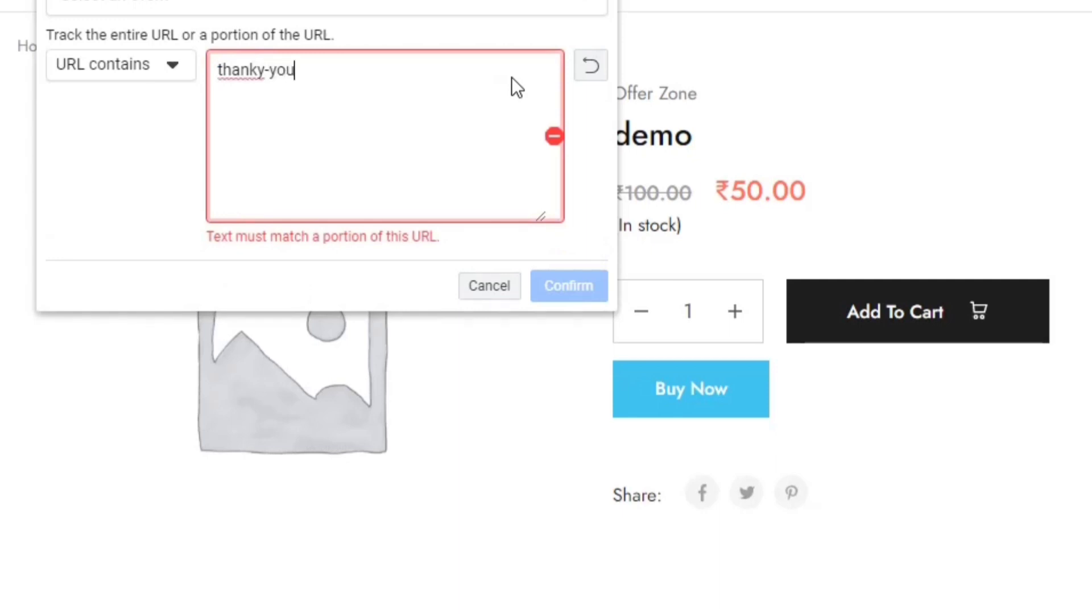
{"action": "key", "text": "ctrl+shift+Left"}
{"action": "key", "text": "ctrl+shift+Left"}
{"action": "key", "text": "BackSpace"}
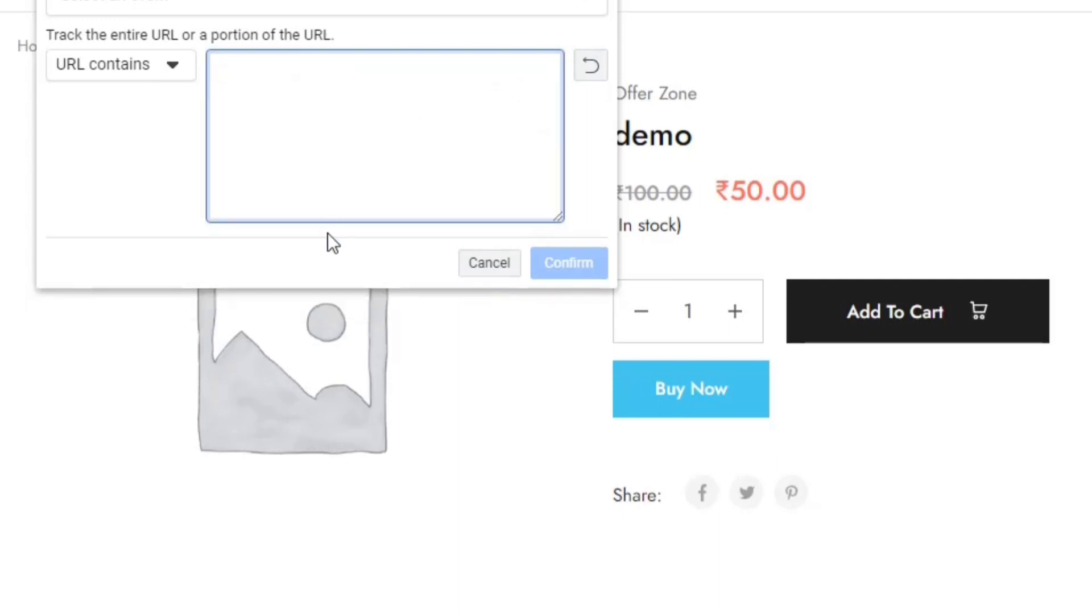
{"action": "left_click", "coordinate": [471, 271]}
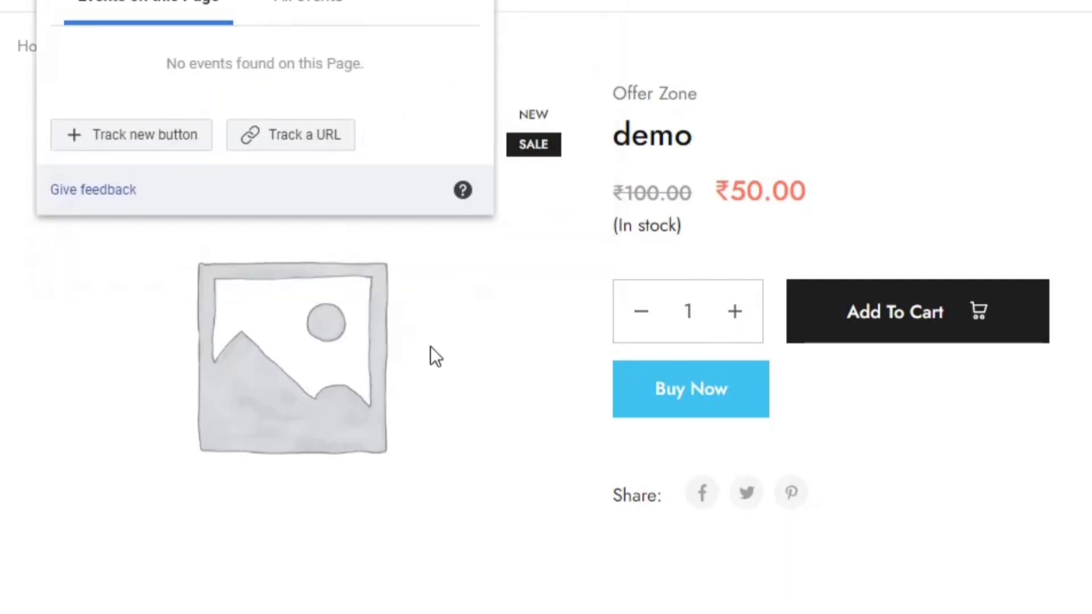
{"action": "left_click", "coordinate": [643, 401]}
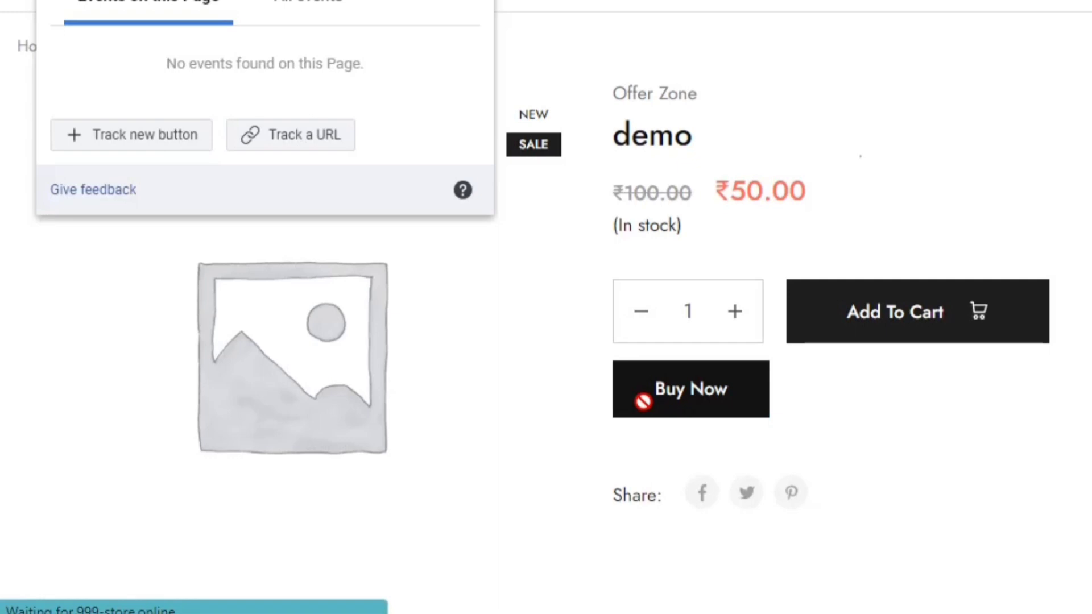
Fill in the checkout's first name, last name and company name fields
{"action": "left_click", "coordinate": [228, 258]}
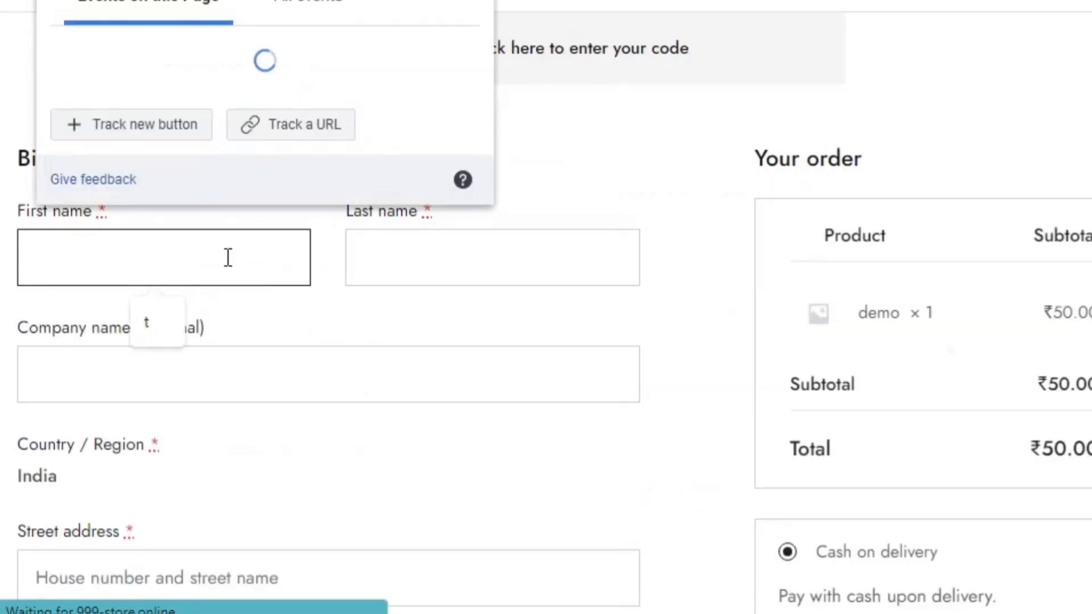
{"action": "type", "text": "te"}
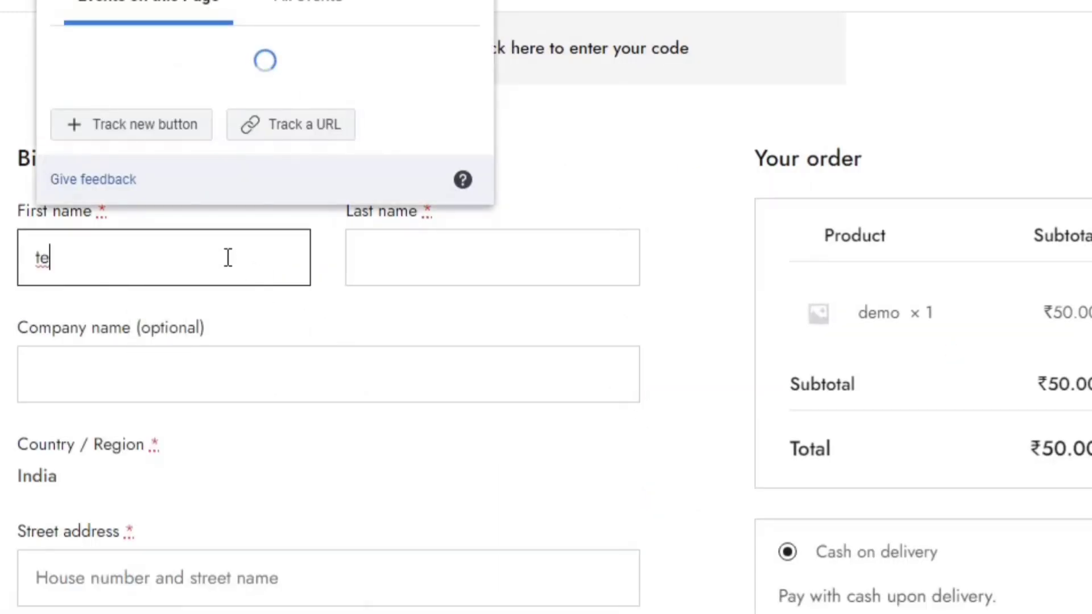
{"action": "type", "text": "s"}
{"action": "left_click", "coordinate": [517, 268]}
{"action": "type", "text": "re"}
{"action": "left_click", "coordinate": [322, 363]}
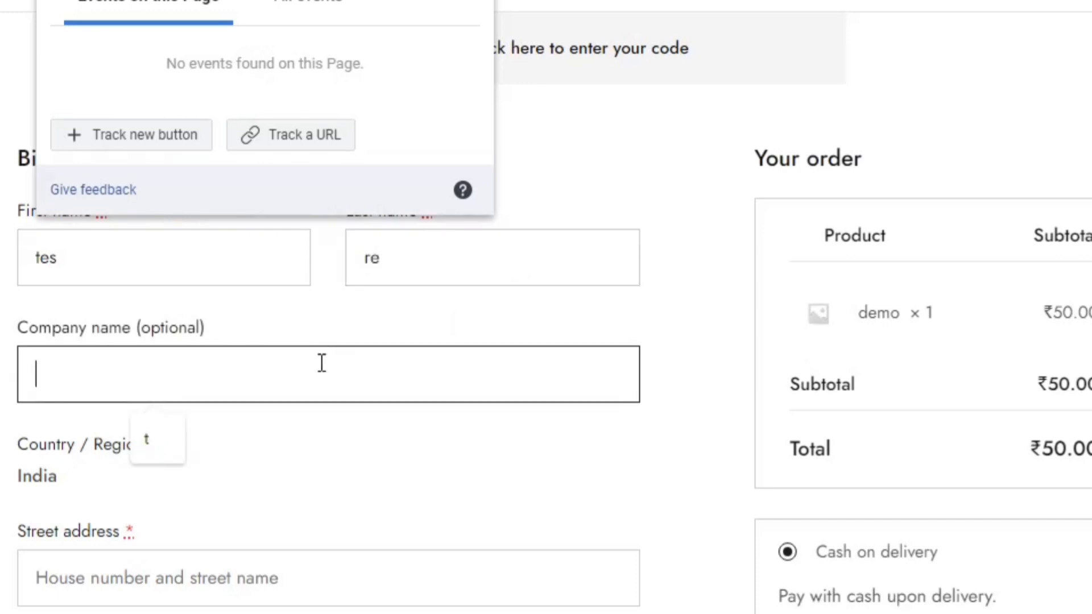
{"action": "type", "text": "et"}
Accept the suggested PIN code and enter the customer's phone number
{"action": "scroll", "coordinate": [159, 369], "scroll_direction": "down", "scroll_amount": 10}
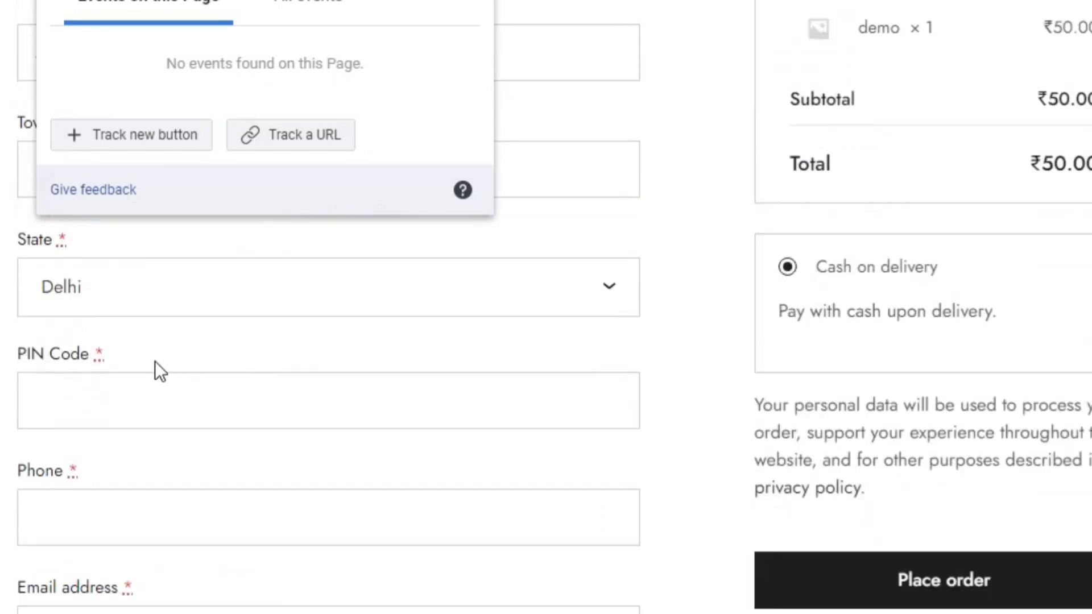
{"action": "left_click", "coordinate": [420, 386]}
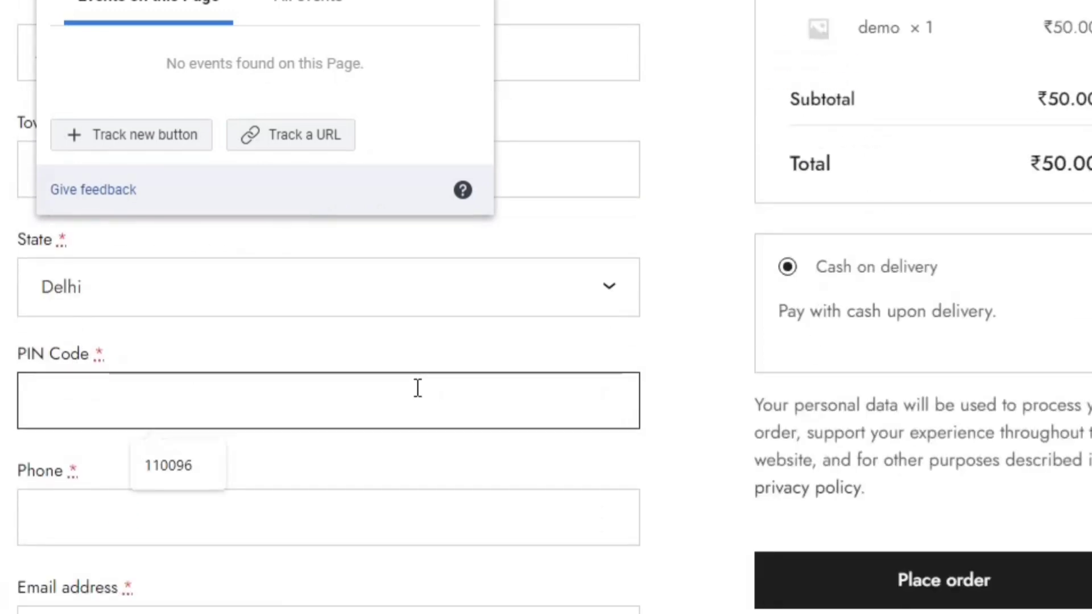
{"action": "left_click", "coordinate": [188, 475]}
{"action": "left_click", "coordinate": [161, 526]}
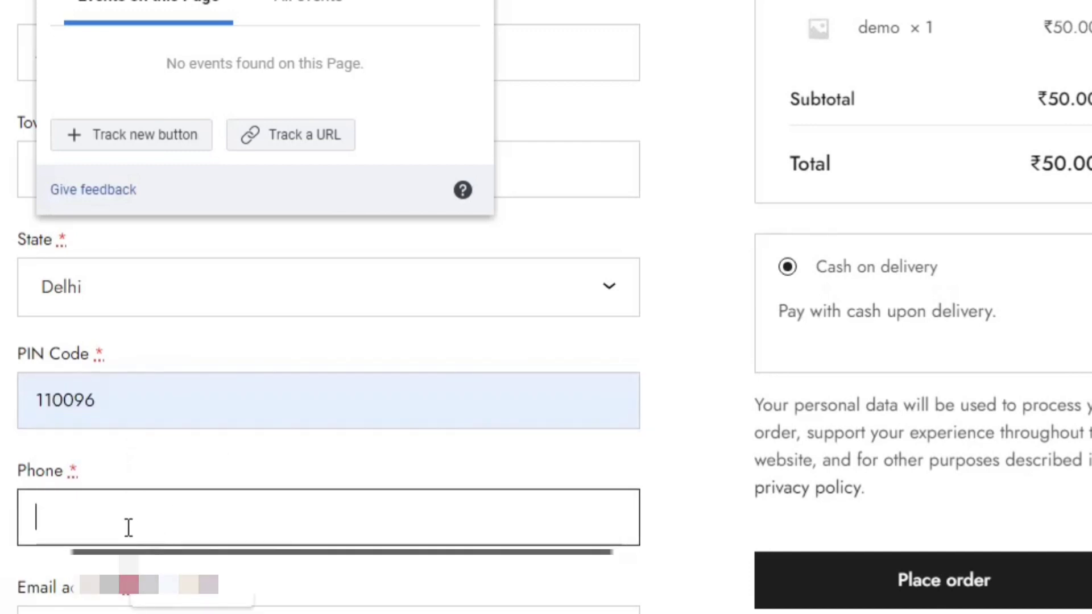
{"action": "type", "text": "5"}
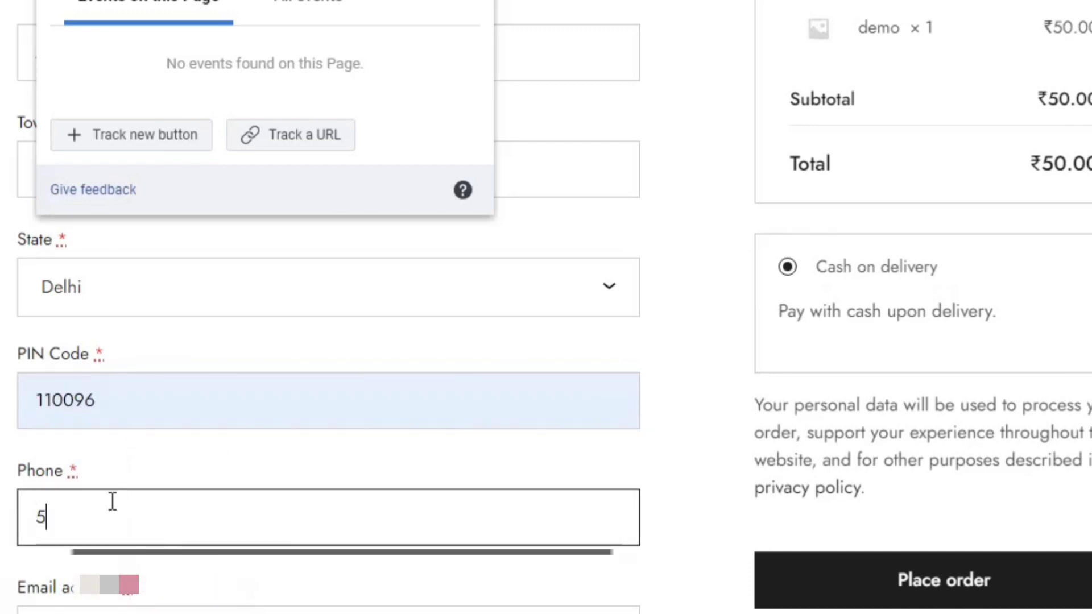
{"action": "key", "text": "BackSpace"}
{"action": "type", "text": "00"}
{"action": "left_click", "coordinate": [38, 519]}
{"action": "type", "text": "9000000000"}
{"action": "key", "text": "Home"}
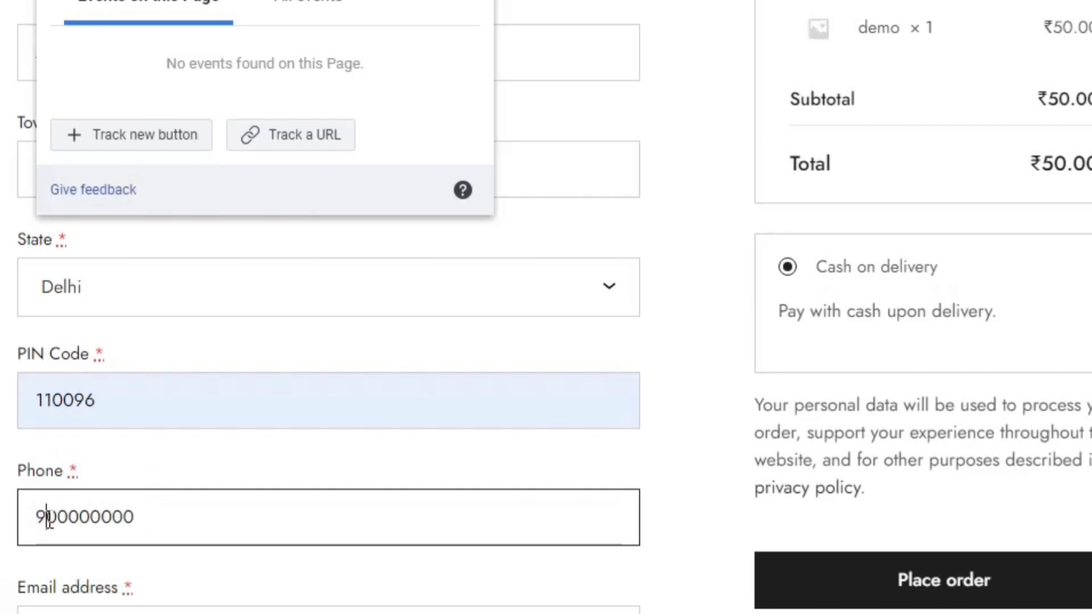
{"action": "key", "text": "Right"}
{"action": "key", "text": "Right"}
{"action": "key", "text": "Right"}
{"action": "key", "text": "Right"}
{"action": "key", "text": "Right"}
{"action": "key", "text": "Right"}
Accept the suggested e-mail address and attempt to place the test order
{"action": "scroll", "coordinate": [114, 455], "scroll_direction": "down", "scroll_amount": 4}
{"action": "left_click", "coordinate": [160, 417]}
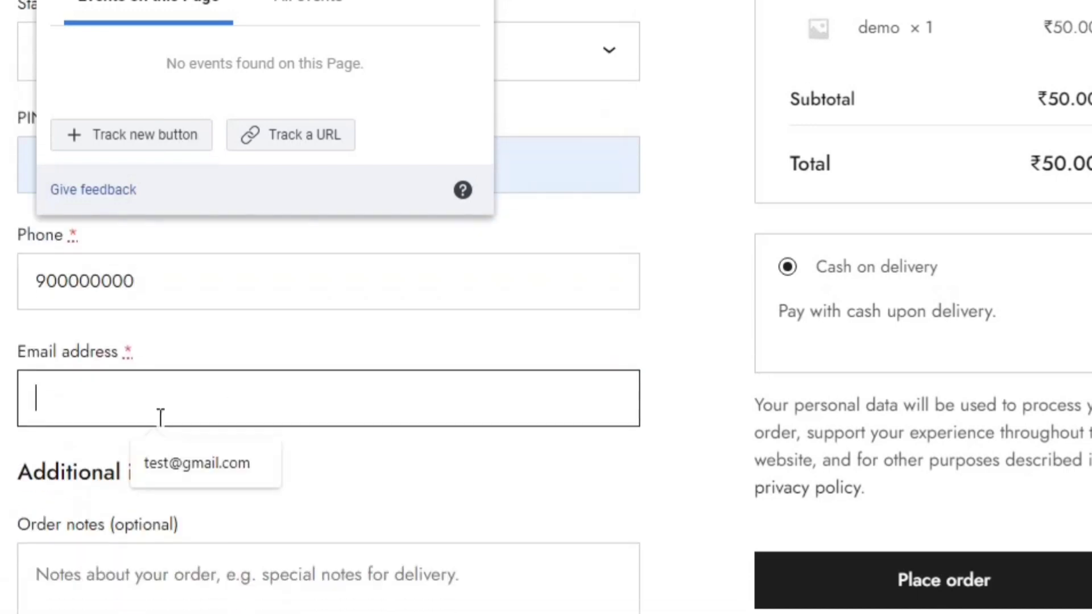
{"action": "left_click", "coordinate": [181, 481]}
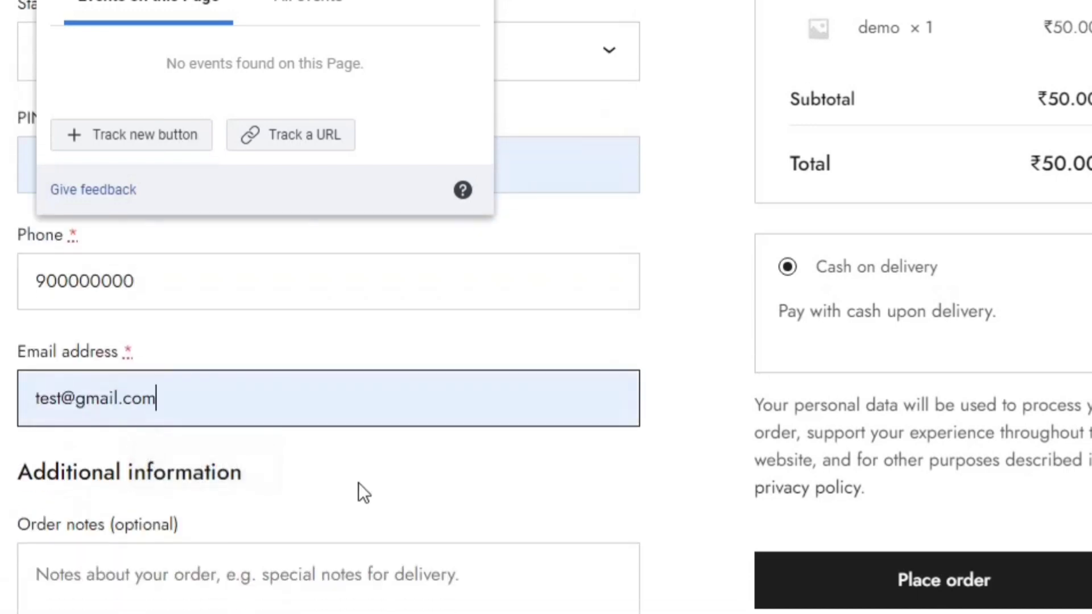
{"action": "scroll", "coordinate": [328, 293], "scroll_direction": "down", "scroll_amount": 3}
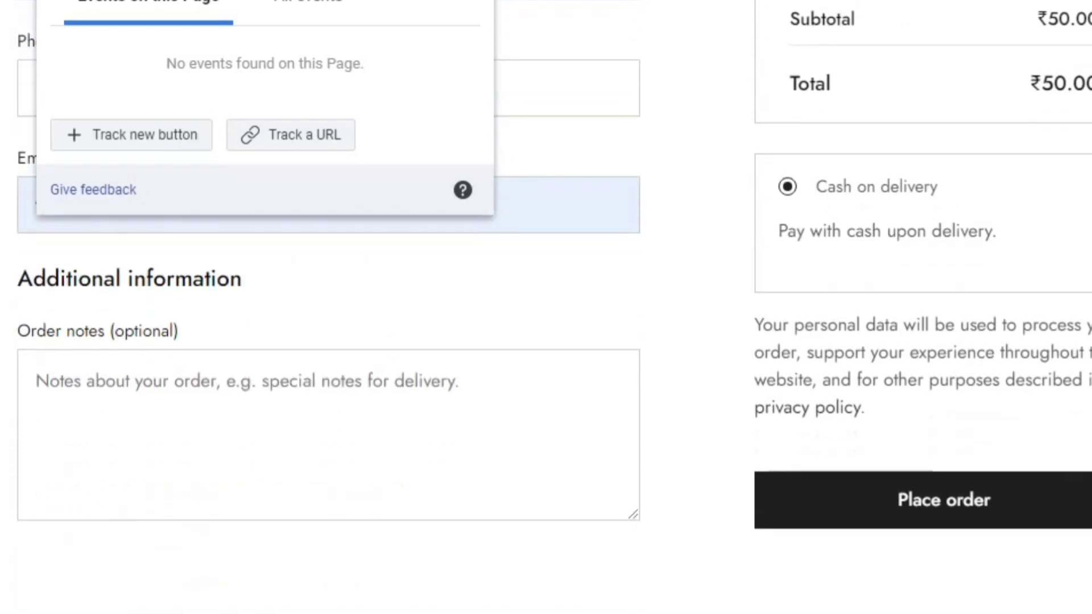
{"action": "left_click", "coordinate": [887, 503]}
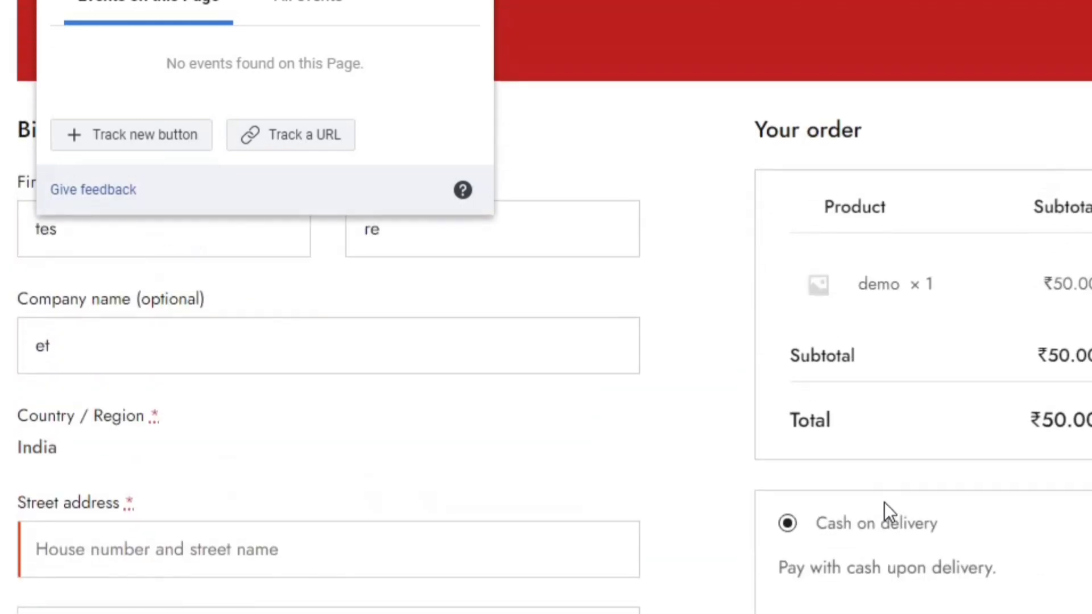
Move the setup panel aside and enter test as the street address and town/city
{"action": "left_click_drag", "start_coordinate": [225, 1], "coordinate": [751, 19]}
{"action": "scroll", "coordinate": [343, 292], "scroll_direction": "down", "scroll_amount": 5}
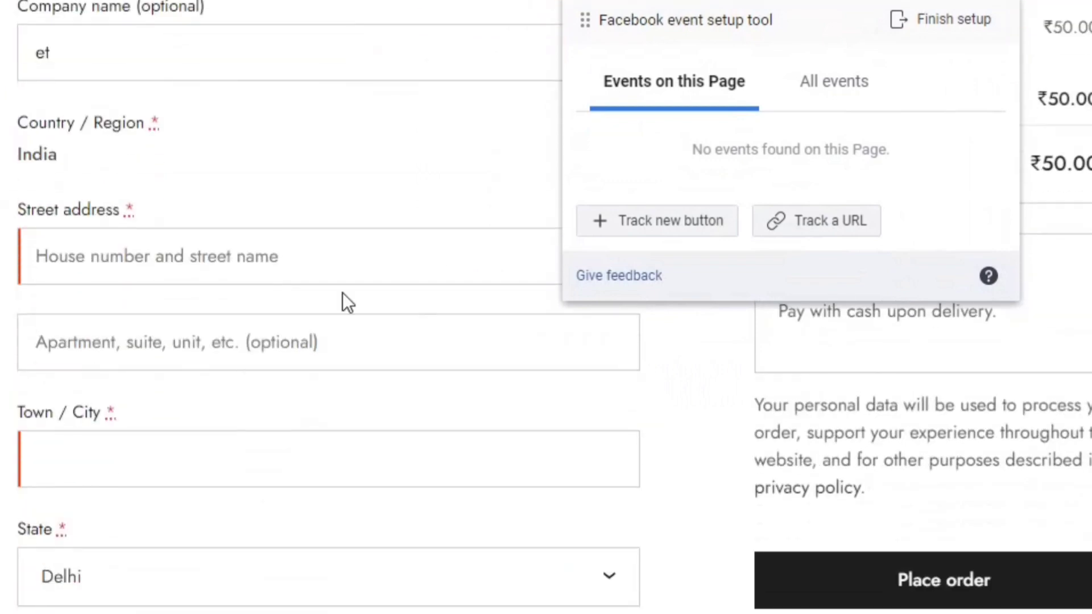
{"action": "left_click", "coordinate": [285, 263]}
{"action": "type", "text": "test"}
{"action": "key", "text": "Tab"}
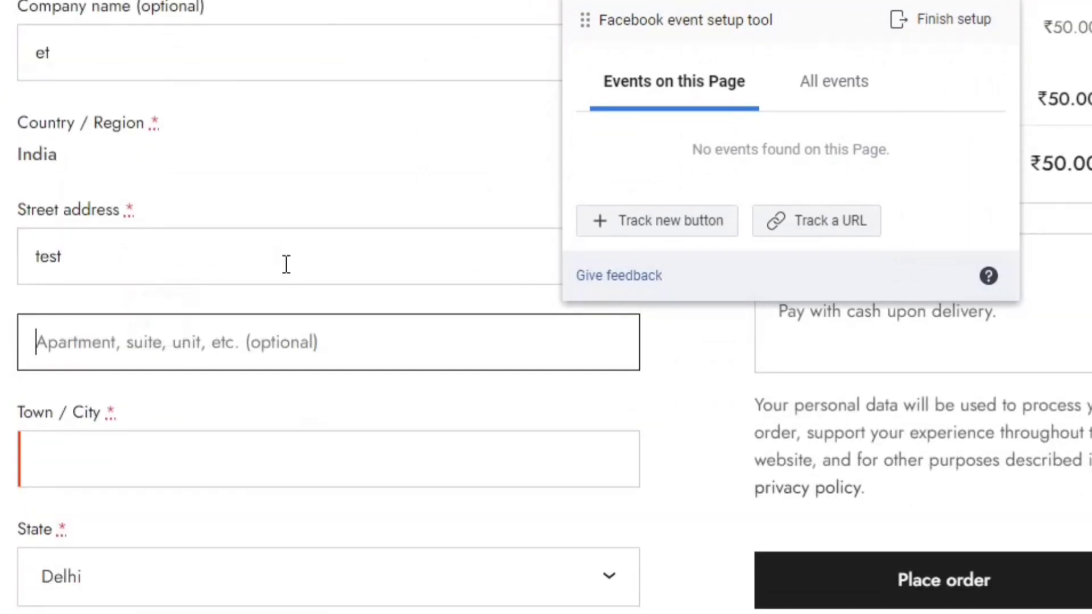
{"action": "key", "text": "Tab"}
{"action": "type", "text": "test"}
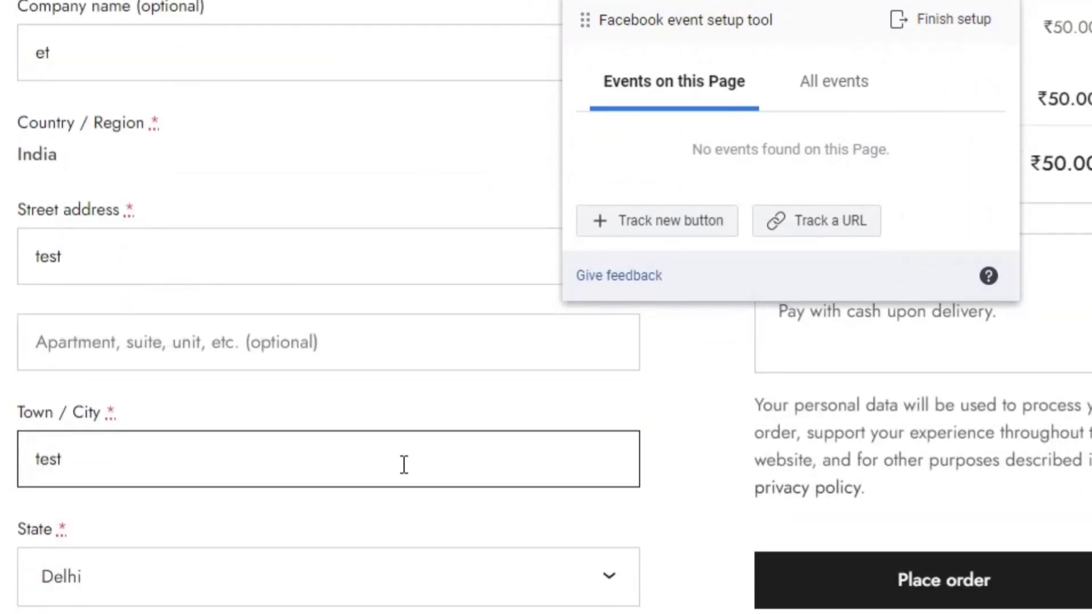
{"action": "left_click", "coordinate": [927, 586]}
{"action": "left_click_drag", "start_coordinate": [652, 29], "coordinate": [374, 36]}
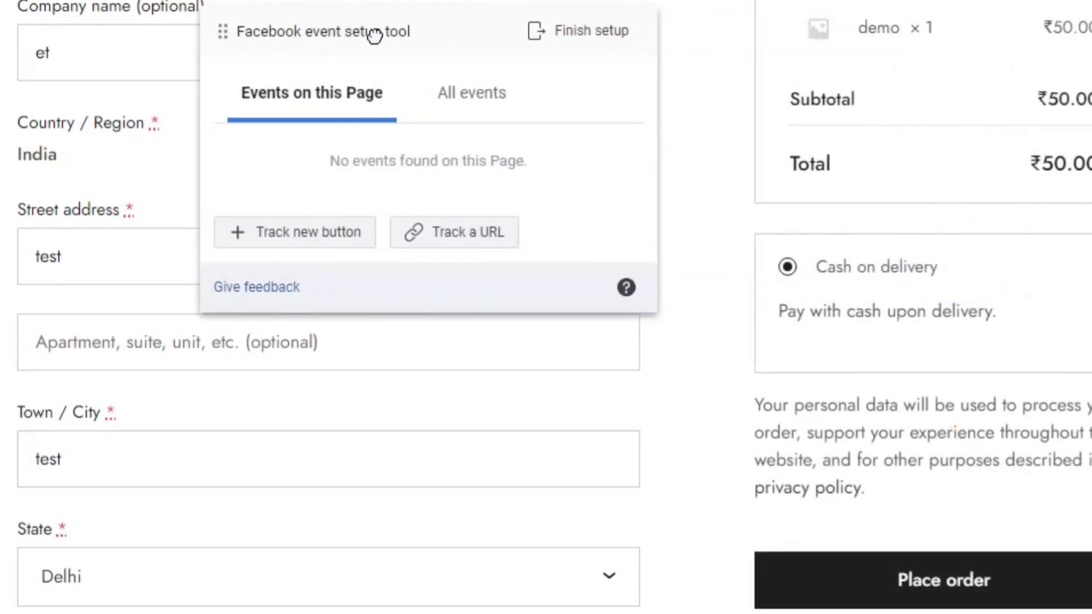
Submit the test order with the Place order button
{"action": "left_click", "coordinate": [942, 583]}
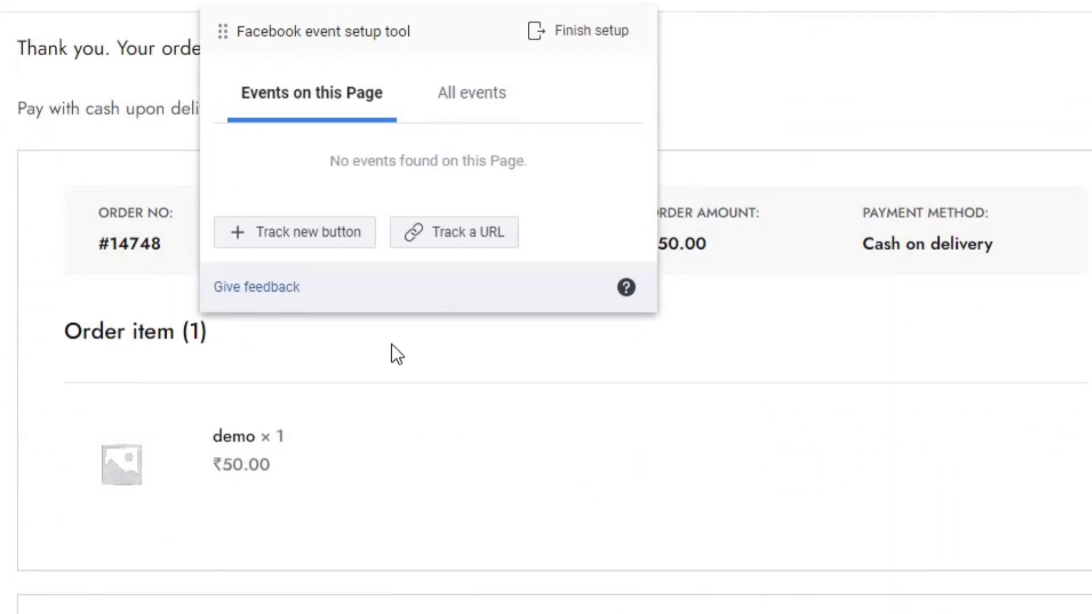
Track a URL event for pages whose URL contains 'order-received/', with the order number and key deleted
{"action": "left_click", "coordinate": [449, 246]}
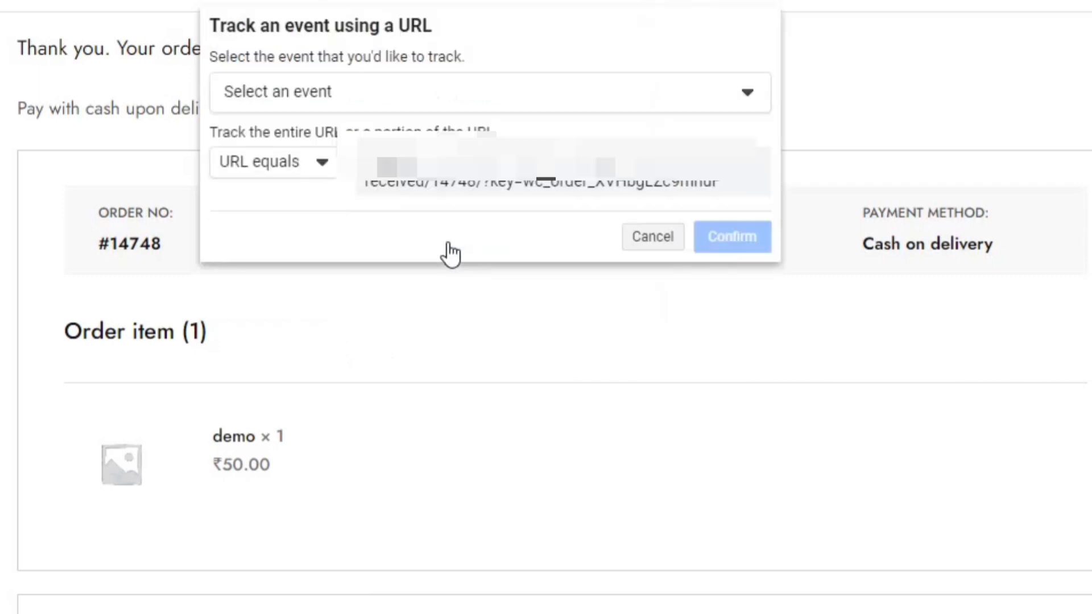
{"action": "left_click", "coordinate": [302, 172]}
{"action": "left_click", "coordinate": [290, 240]}
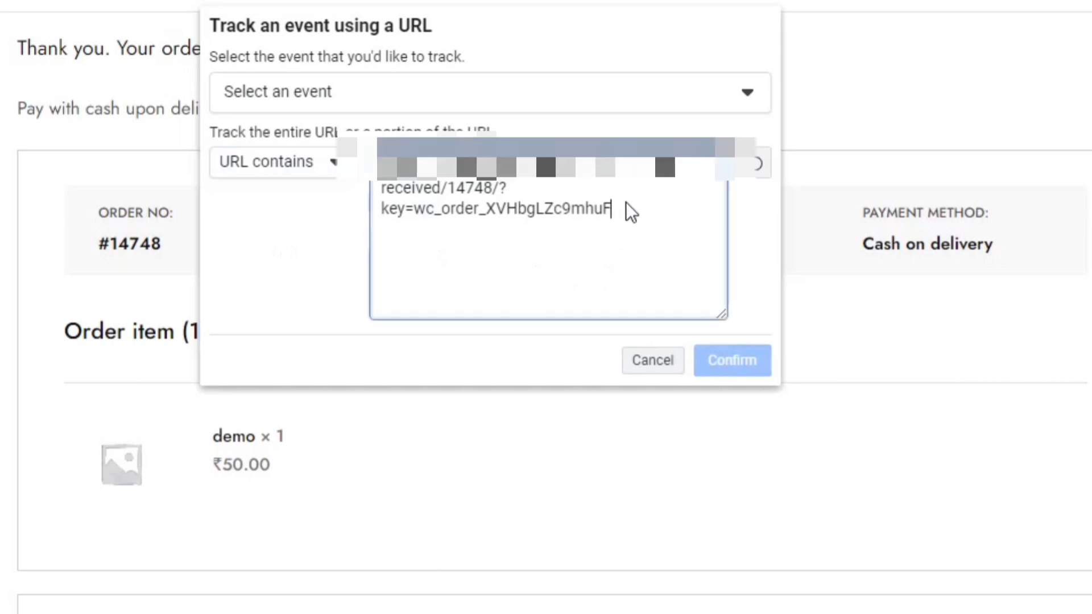
{"action": "left_click_drag", "start_coordinate": [626, 206], "coordinate": [446, 197]}
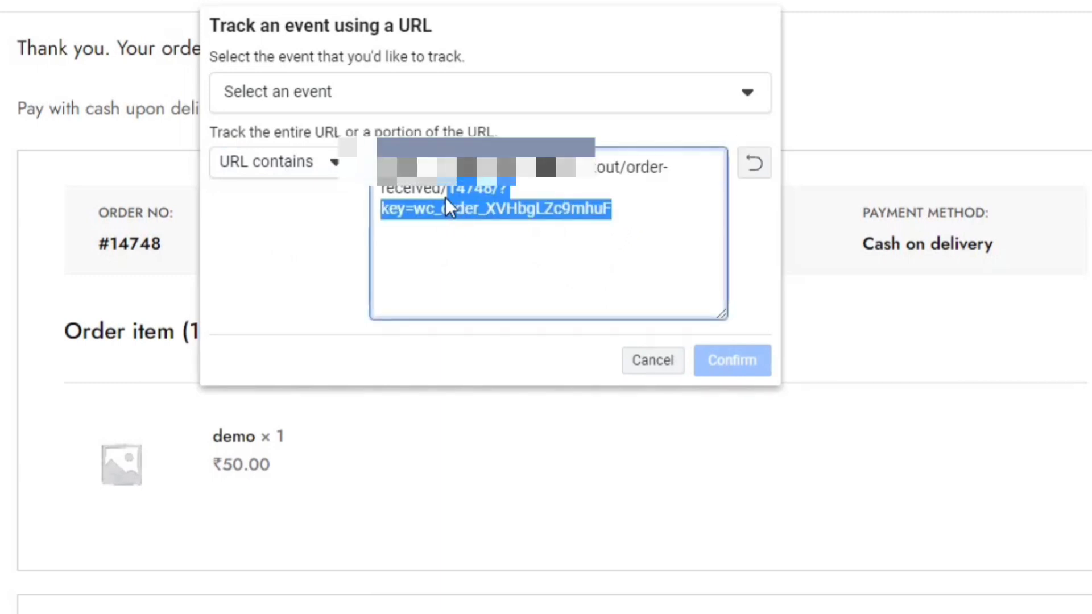
{"action": "key", "text": "BackSpace"}
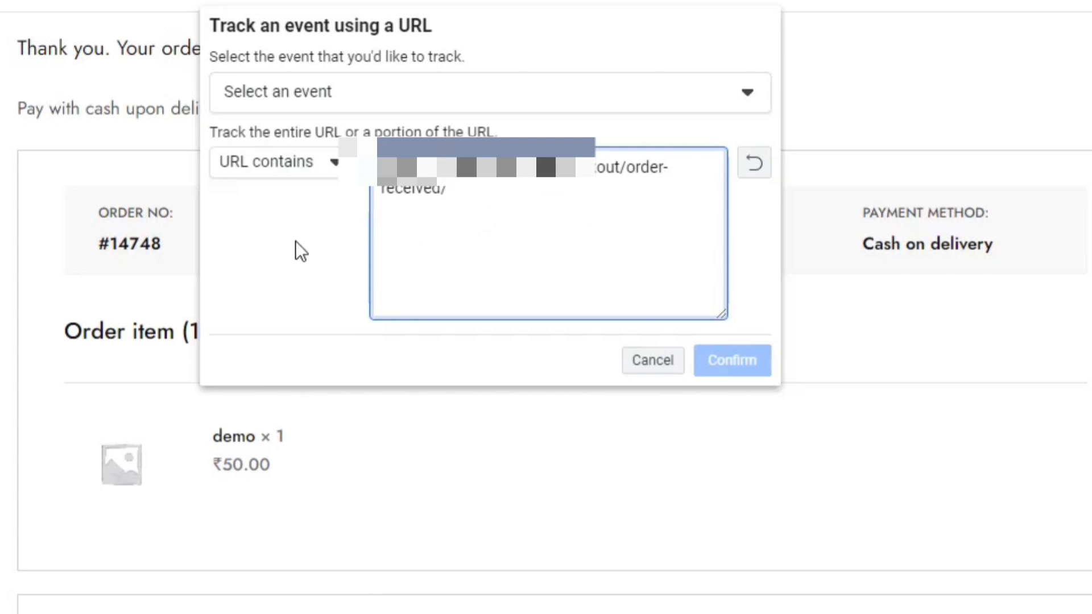
{"action": "left_click", "coordinate": [322, 97]}
Choose Purchase as the tracked event and select Don't include value
{"action": "left_click", "coordinate": [319, 304]}
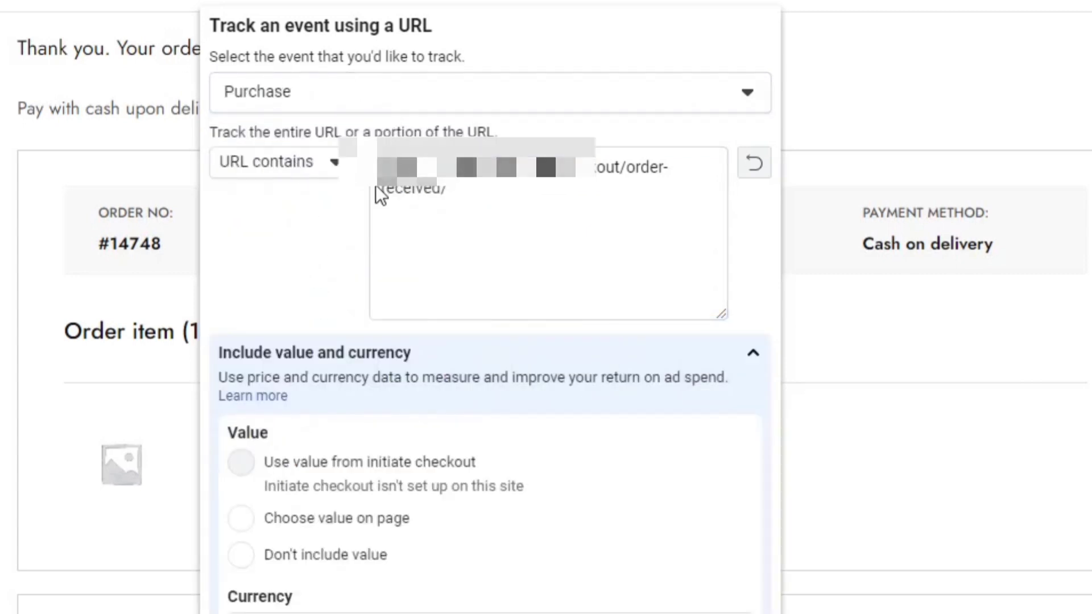
{"action": "scroll", "coordinate": [766, 237], "scroll_direction": "down", "scroll_amount": 7}
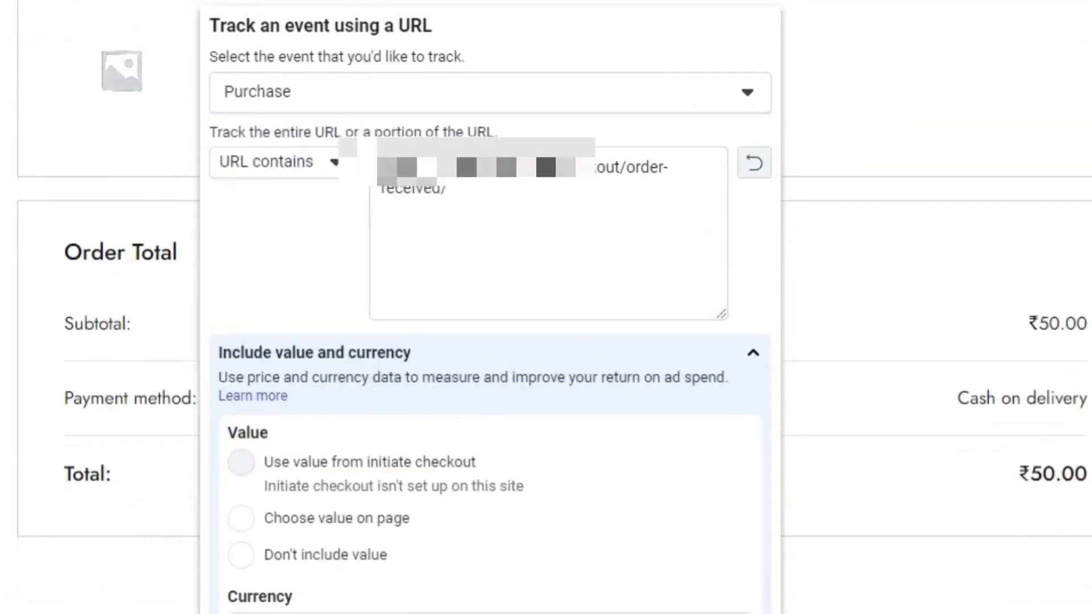
{"action": "left_click_drag", "start_coordinate": [210, 56], "coordinate": [433, 54]}
{"action": "scroll", "coordinate": [494, 307], "scroll_direction": "down", "scroll_amount": 2}
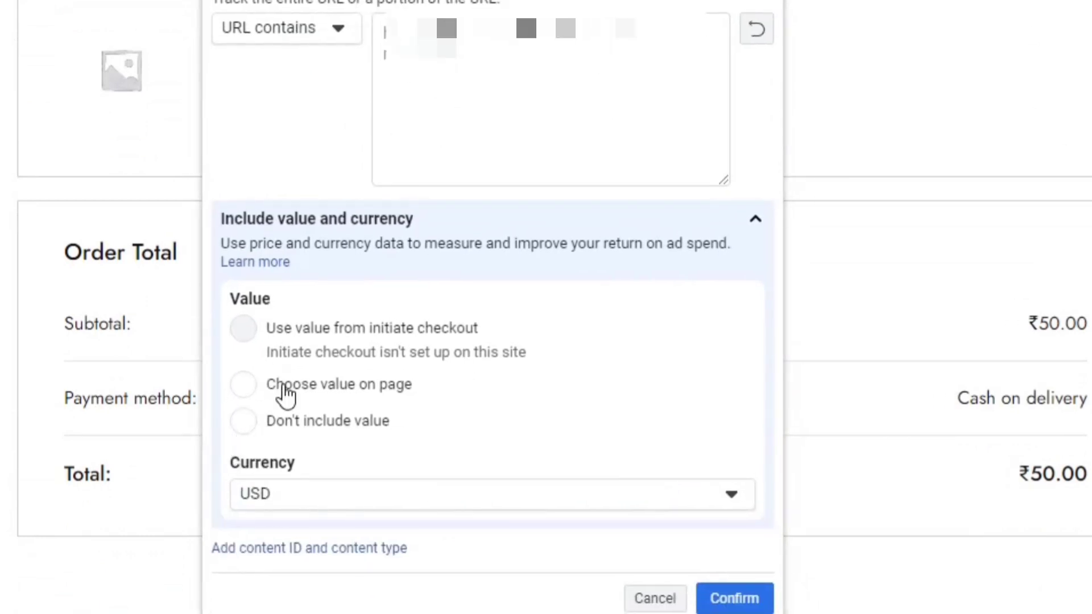
{"action": "left_click", "coordinate": [252, 428]}
Set the event currency to INR and confirm the Purchase event
{"action": "left_click", "coordinate": [278, 496]}
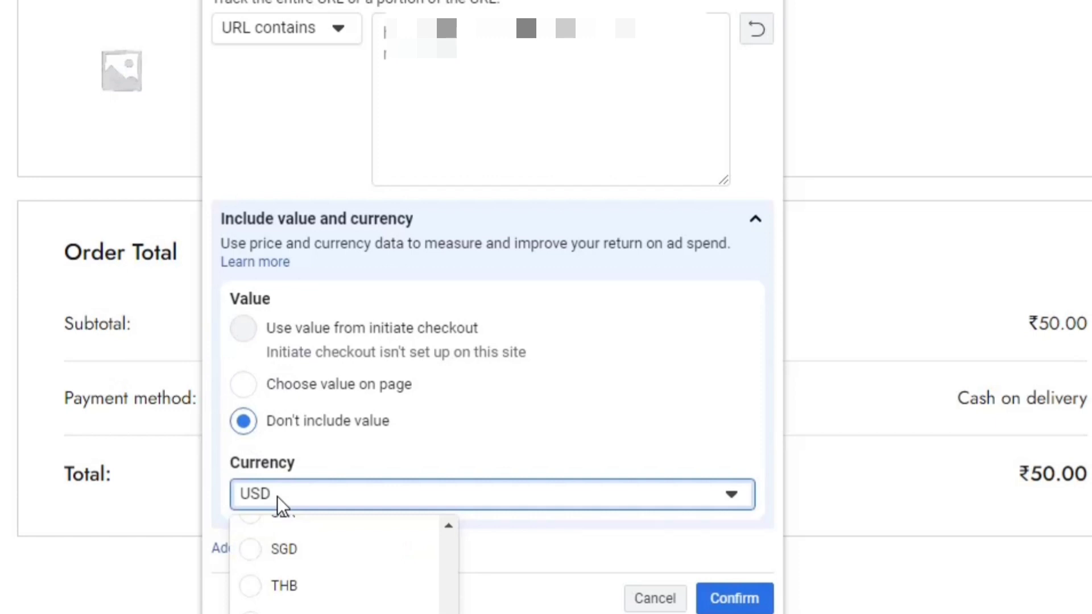
{"action": "scroll", "coordinate": [412, 548], "scroll_direction": "up", "scroll_amount": 1}
{"action": "left_click", "coordinate": [448, 526]}
{"action": "left_click", "coordinate": [448, 525]}
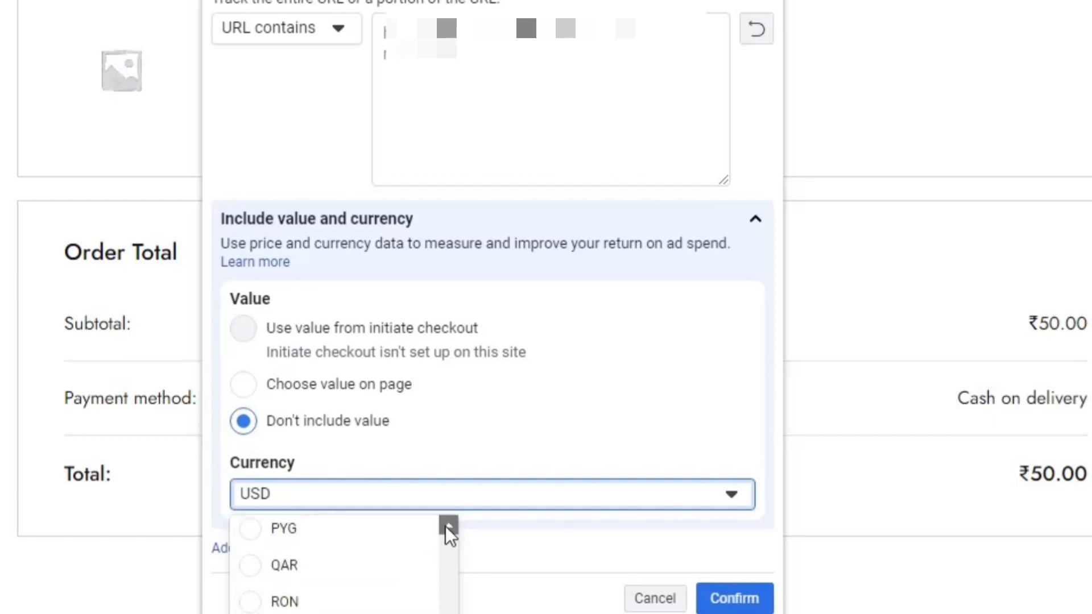
{"action": "left_click_drag", "start_coordinate": [446, 527], "coordinate": [445, 527]}
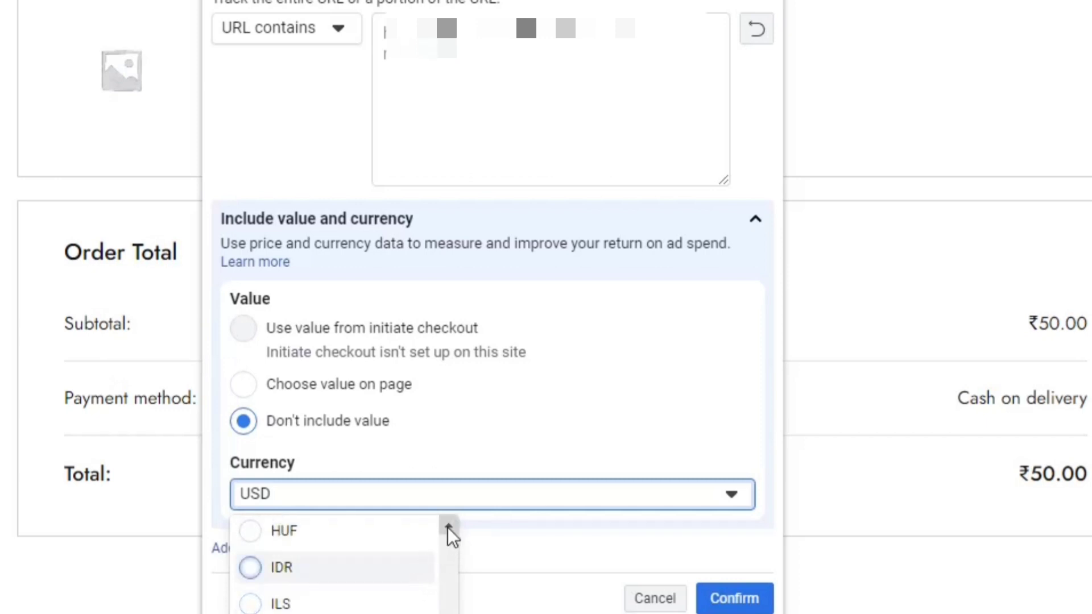
{"action": "scroll", "coordinate": [450, 603], "scroll_direction": "up", "scroll_amount": 3}
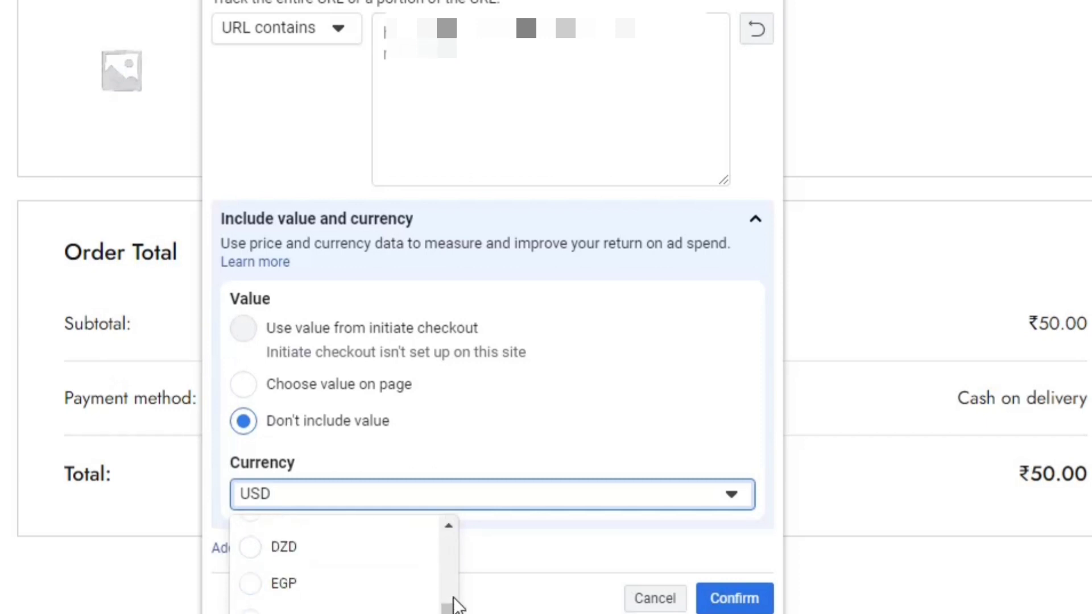
{"action": "scroll", "coordinate": [453, 597], "scroll_direction": "down", "scroll_amount": 3}
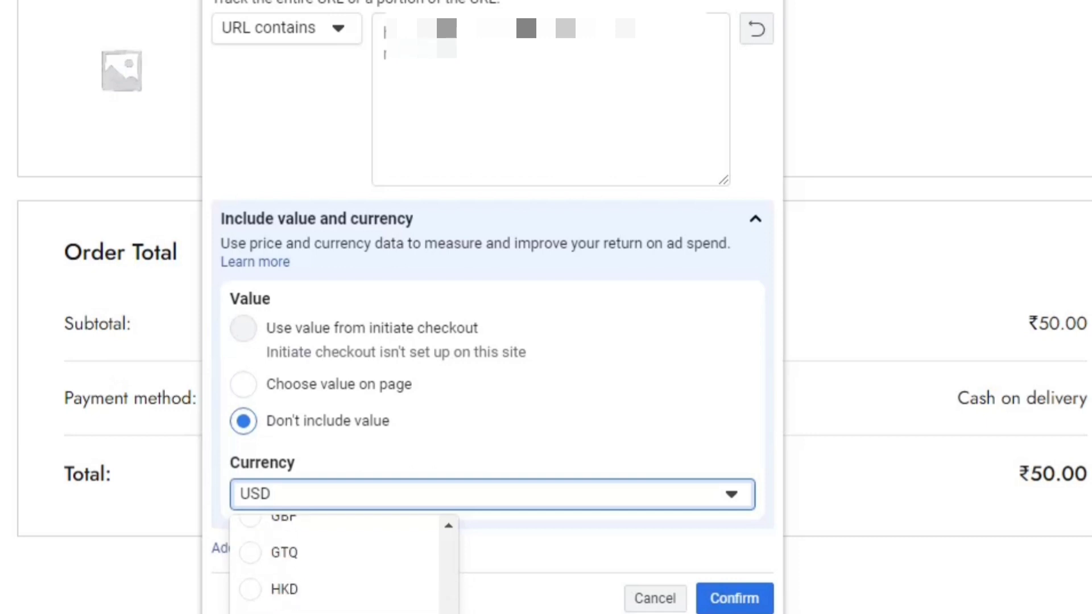
{"action": "scroll", "coordinate": [609, 541], "scroll_direction": "down", "scroll_amount": 3}
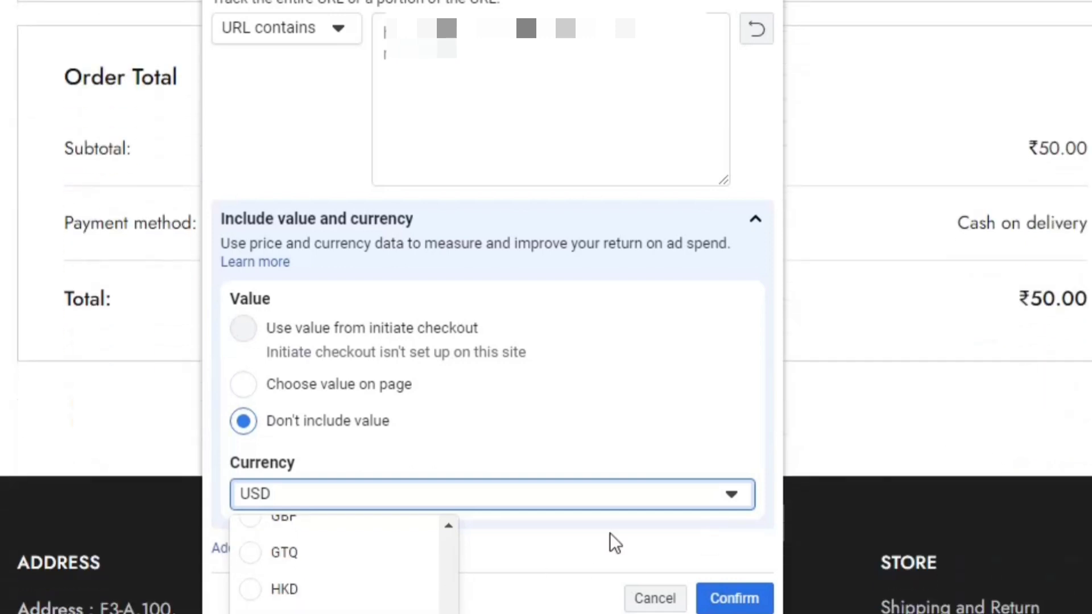
{"action": "scroll", "coordinate": [447, 521], "scroll_direction": "up", "scroll_amount": 10}
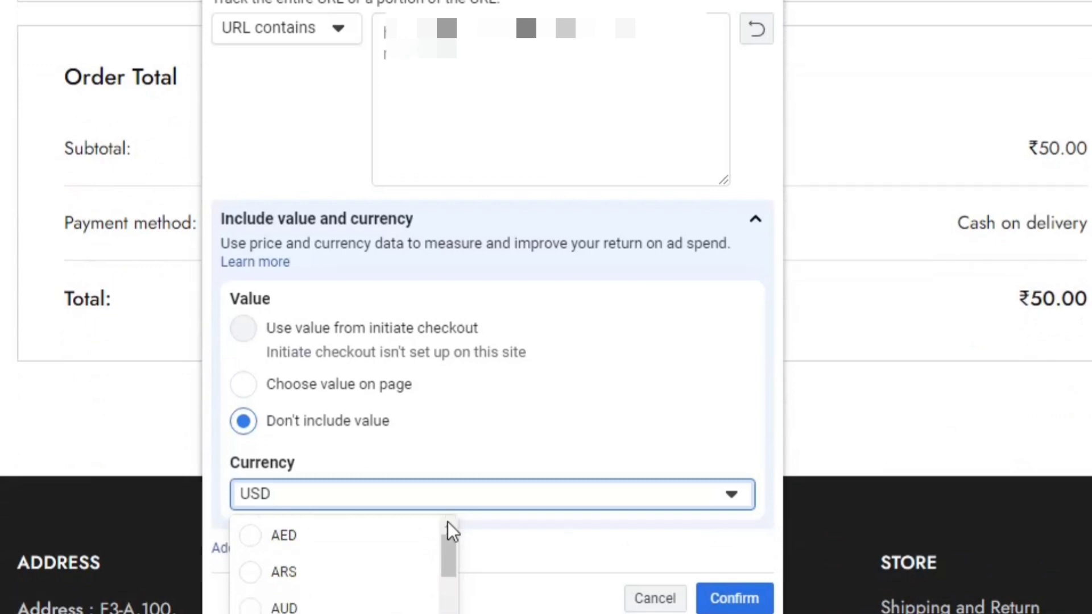
{"action": "scroll", "coordinate": [453, 563], "scroll_direction": "down", "scroll_amount": 7}
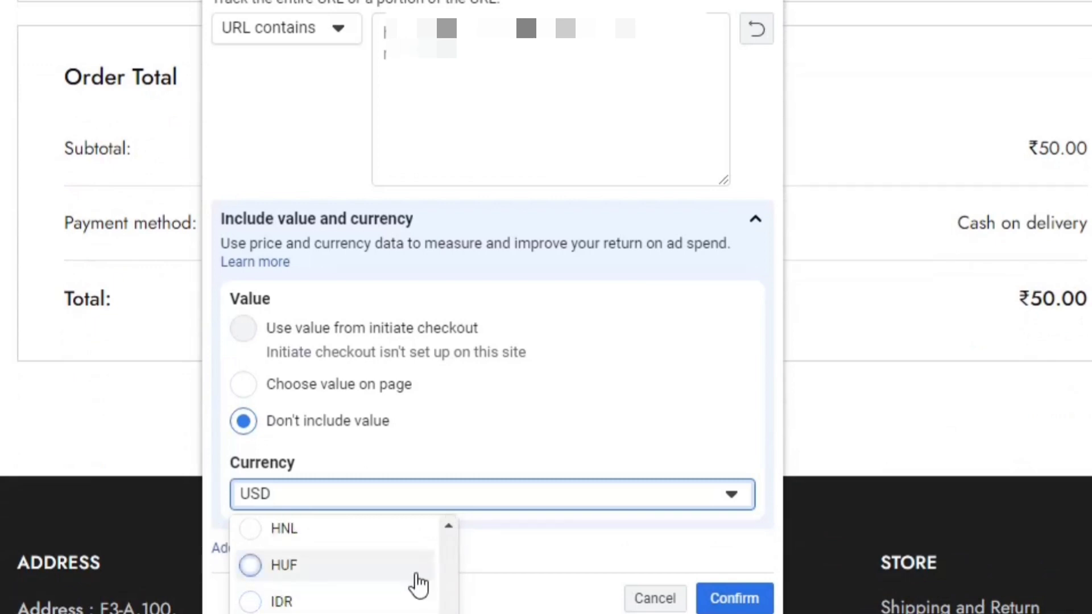
{"action": "scroll", "coordinate": [392, 603], "scroll_direction": "down", "scroll_amount": 1}
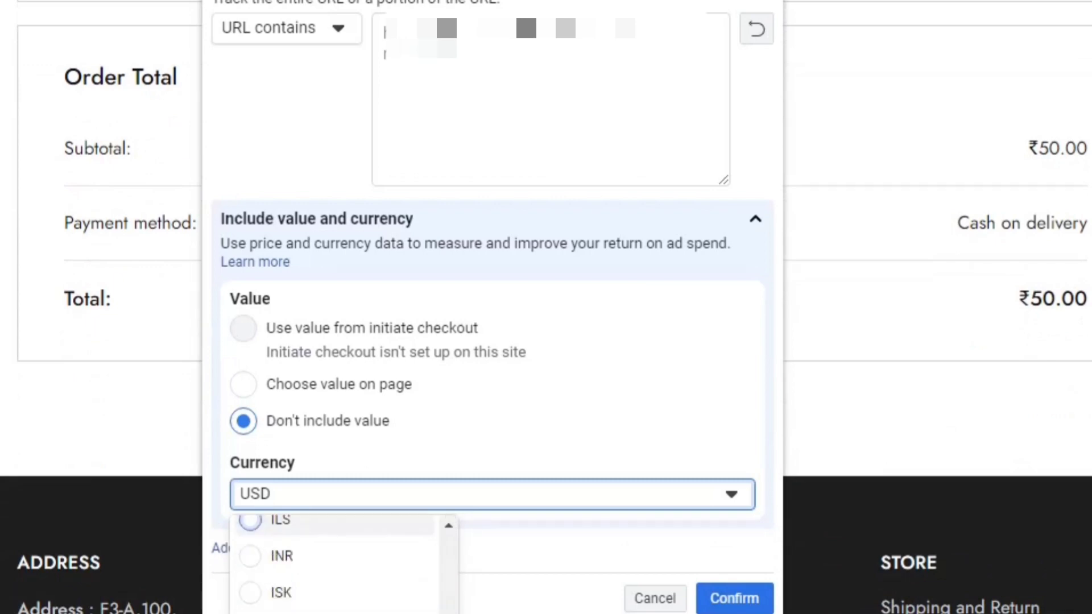
{"action": "left_click", "coordinate": [290, 556]}
{"action": "left_click", "coordinate": [740, 603]}
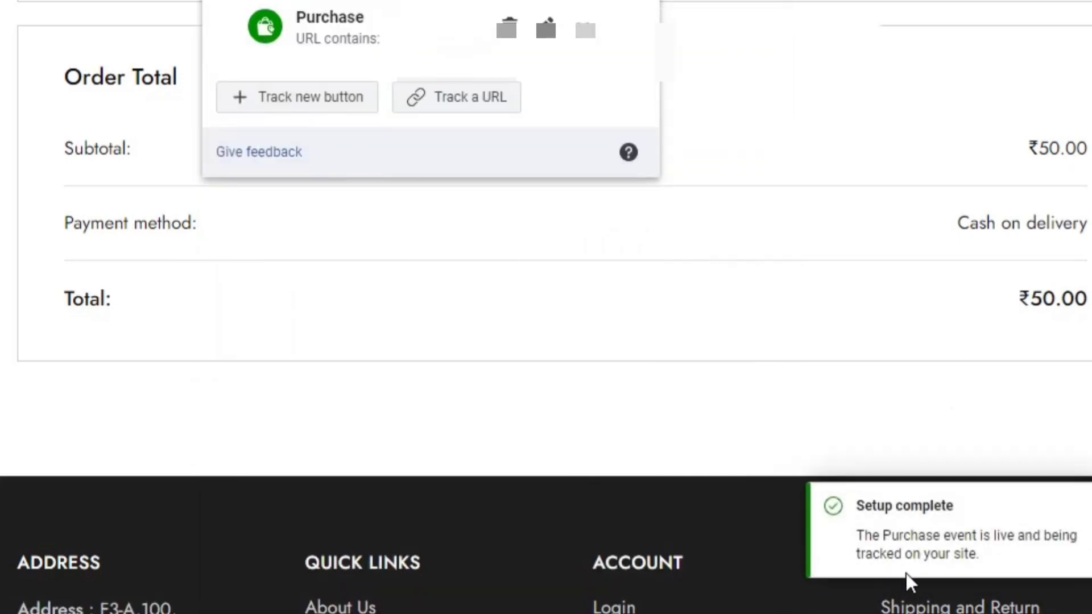
Finish the setup after reviewing the events, then submit Yes as feedback that the tool helped
{"action": "left_click", "coordinate": [624, 149]}
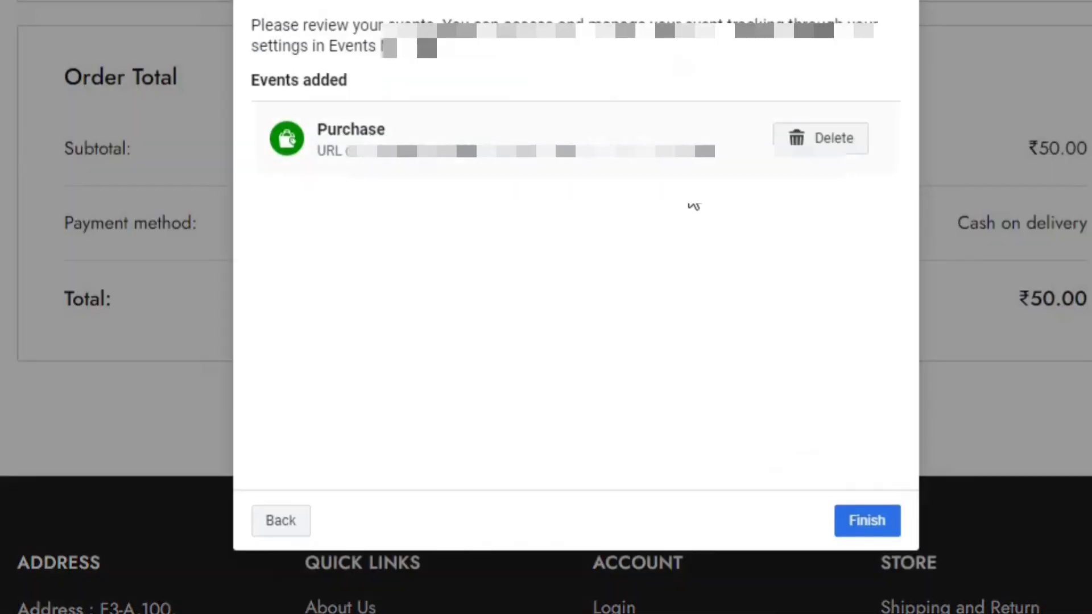
{"action": "left_click", "coordinate": [898, 523]}
{"action": "left_click", "coordinate": [514, 248]}
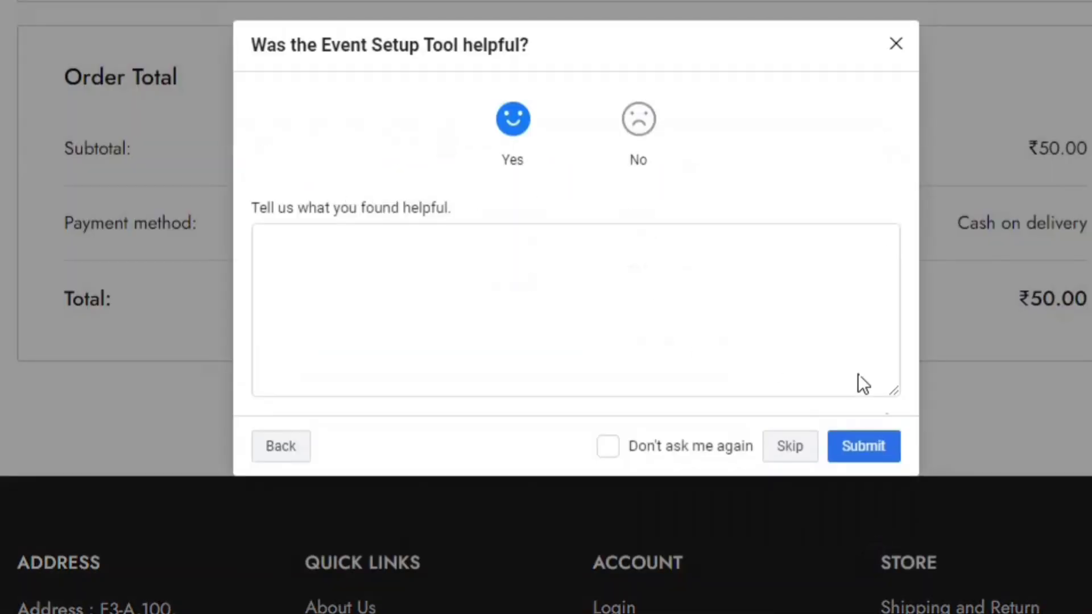
{"action": "left_click", "coordinate": [873, 452]}
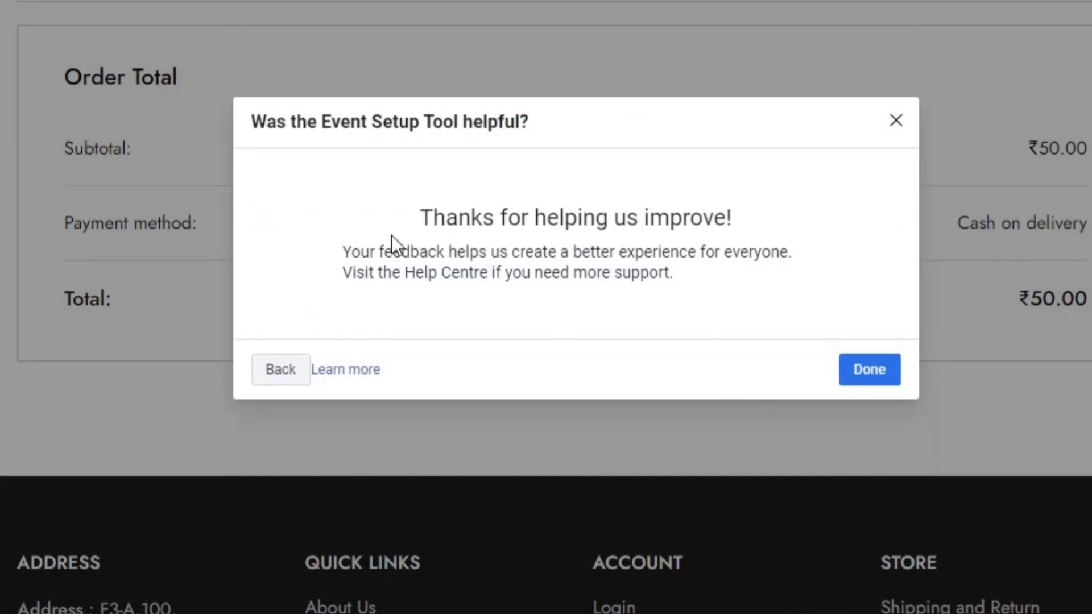
{"action": "left_click", "coordinate": [861, 378]}
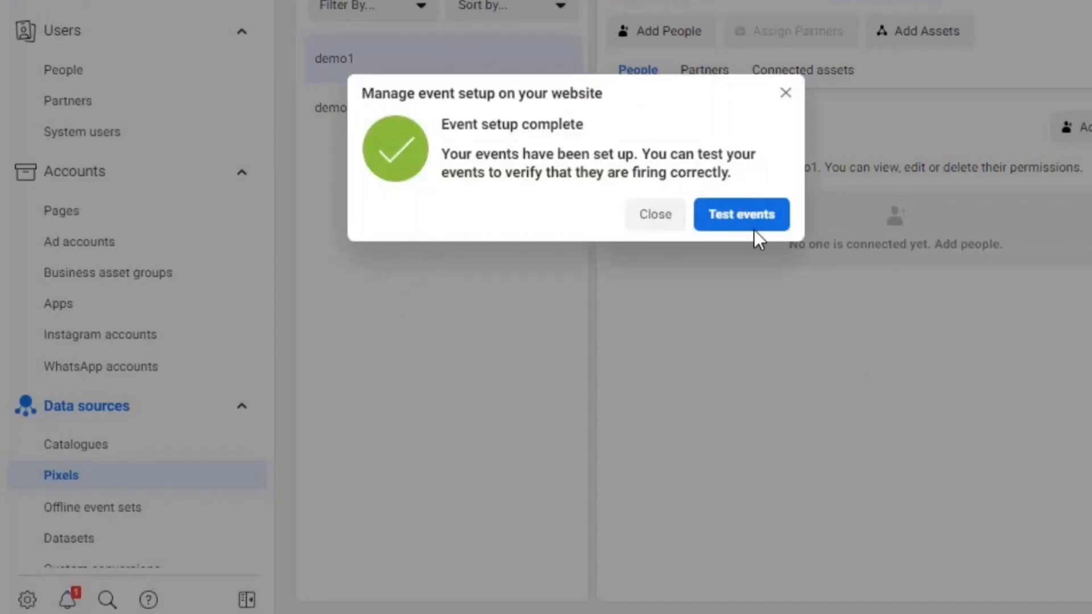